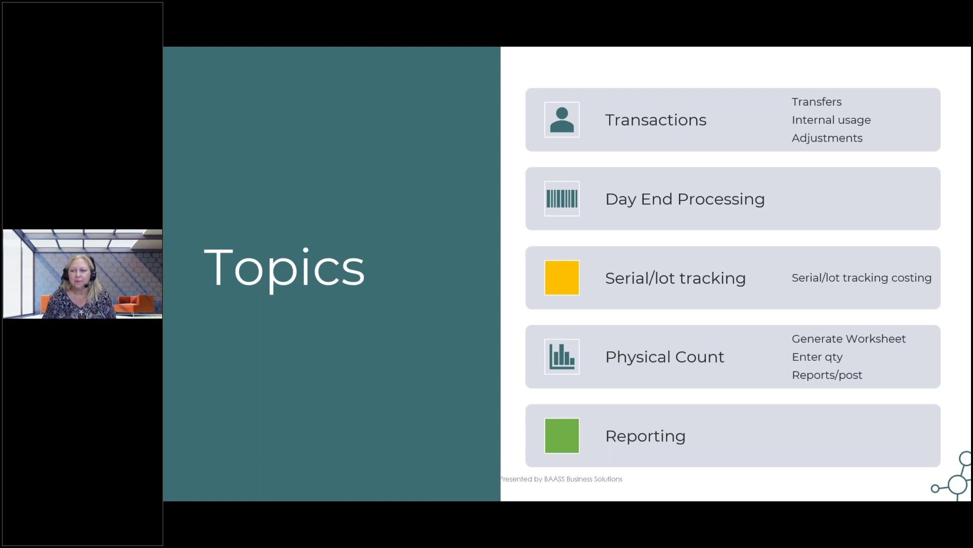
Step: Advance the presentation from the Topics slide to the Virtual Process Flow slide
click(376, 169)
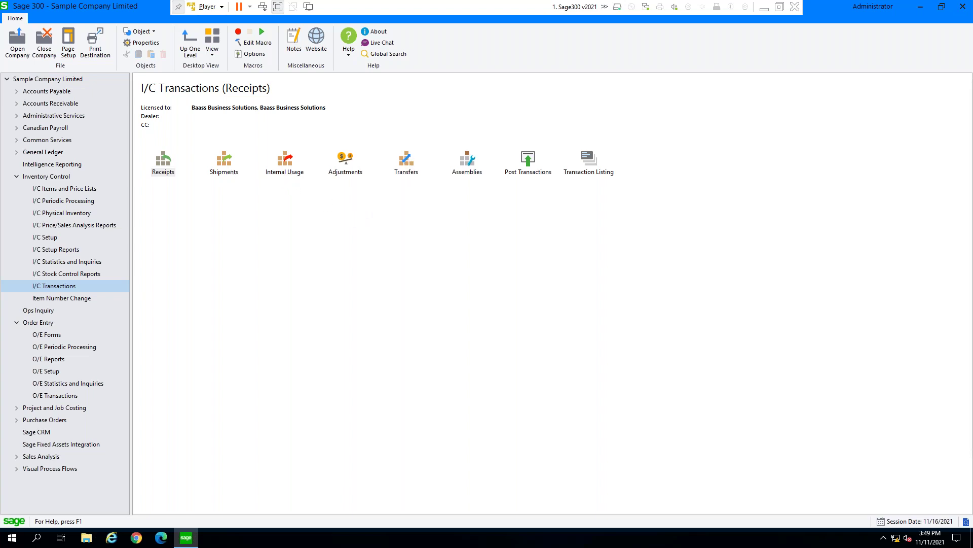
Step: Select the Transfers icon on the I/C Transactions page
click(409, 170)
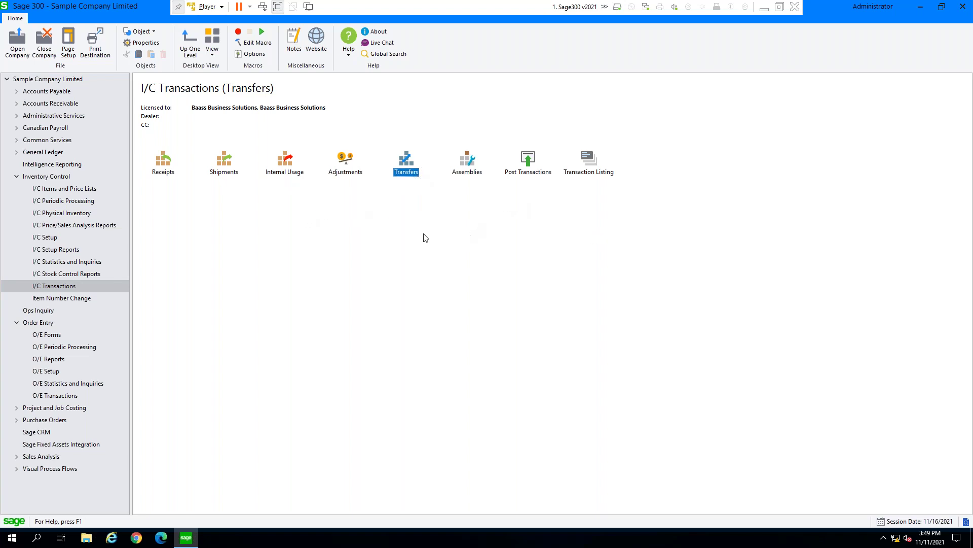
Step: Open the I/C Transfers window and confirm Transfer in the Document Type list
double_click(406, 163)
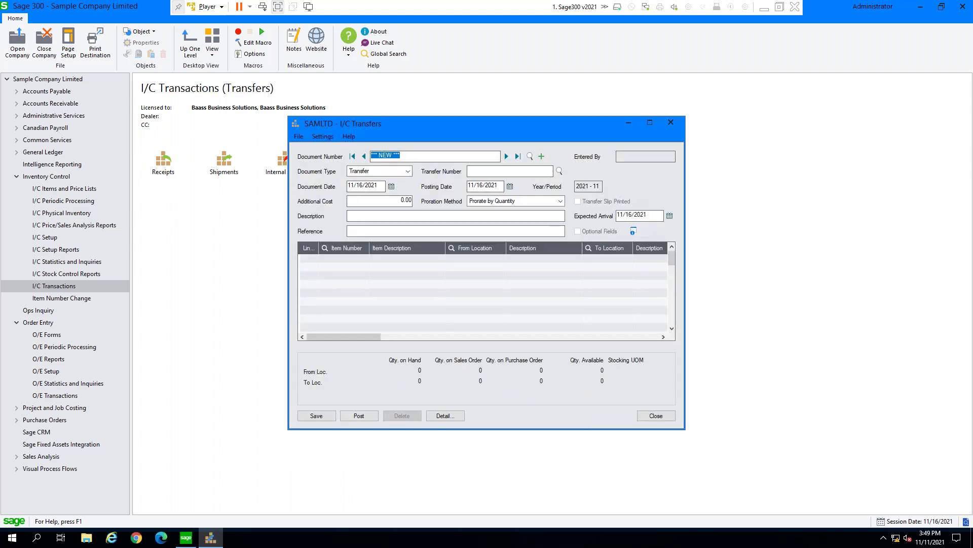
click(408, 172)
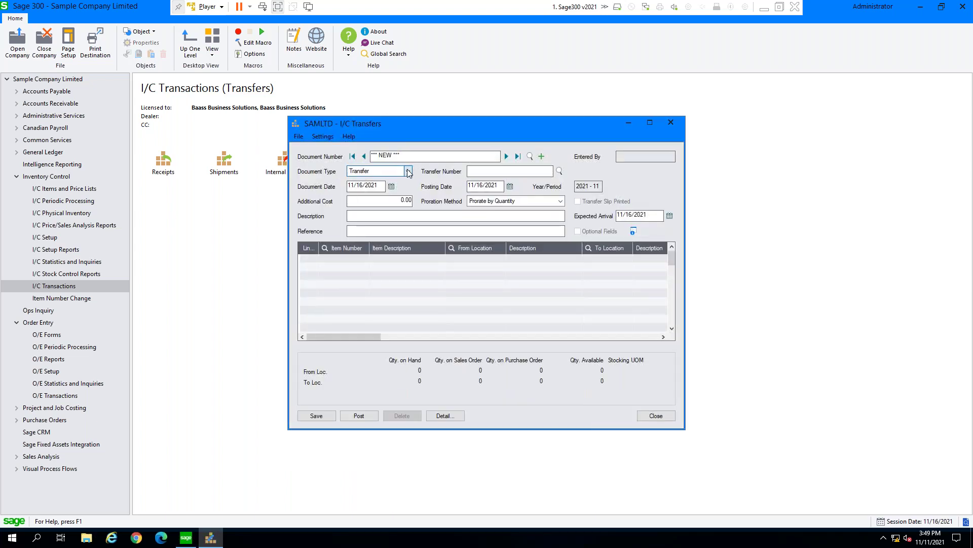
click(409, 172)
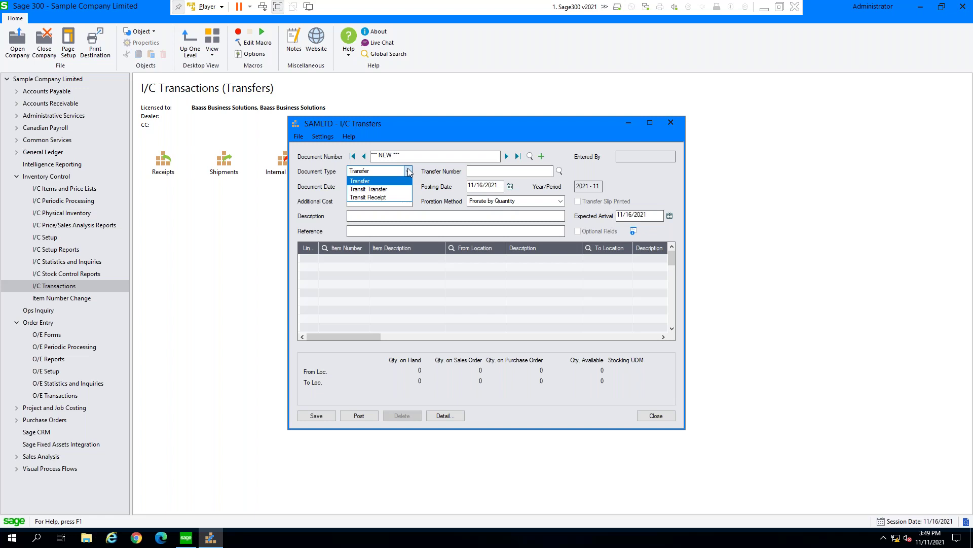
click(408, 172)
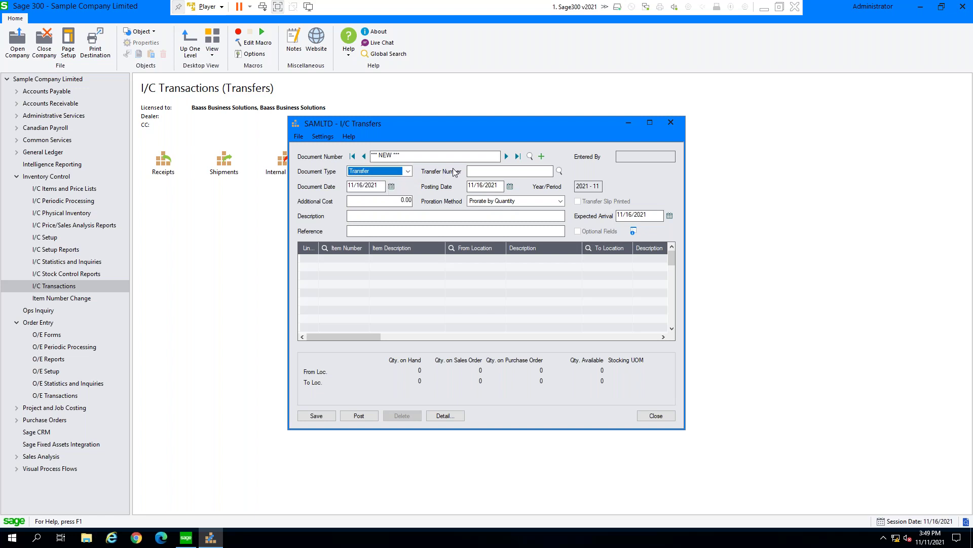
click(409, 175)
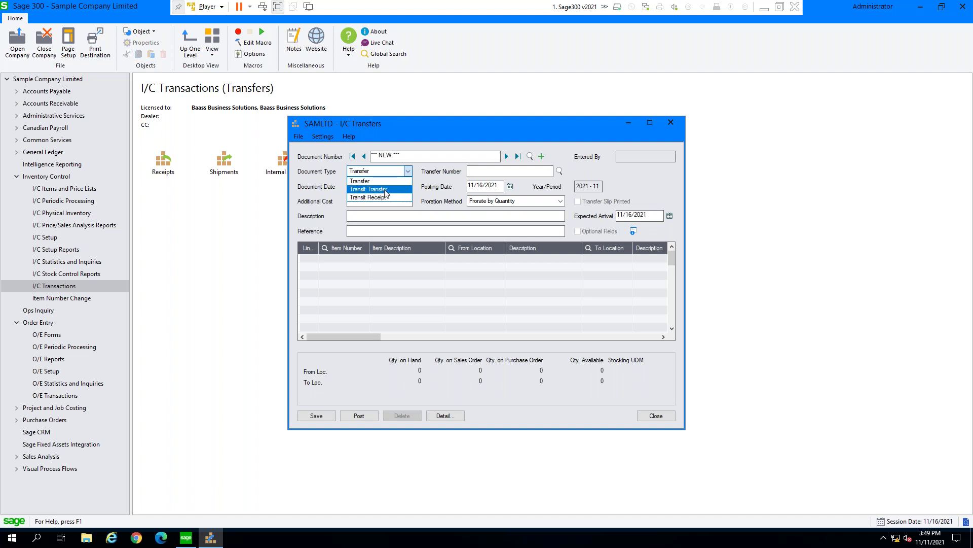
click(393, 180)
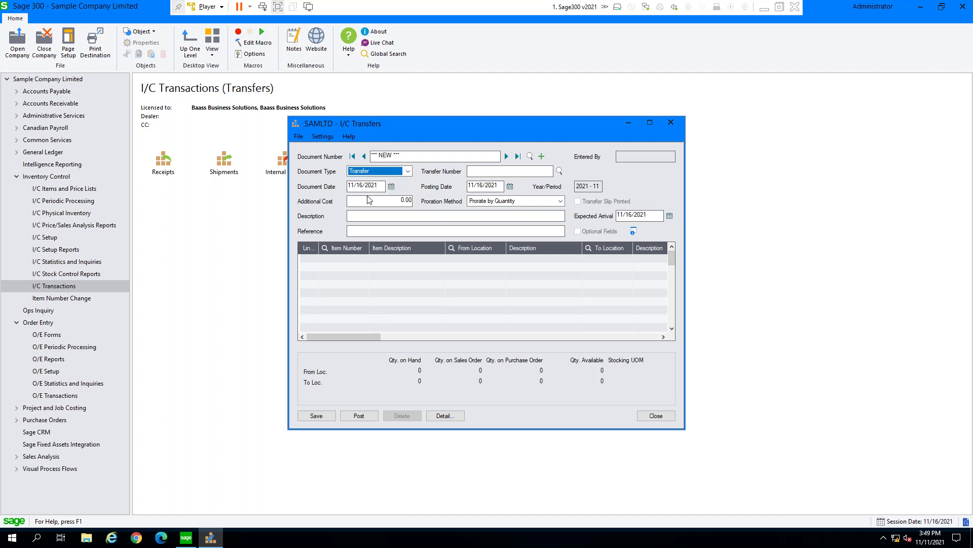
Step: Add a detail line and choose item A1-103/0 Fluorescent Desk Lamp from the Item finder
click(341, 262)
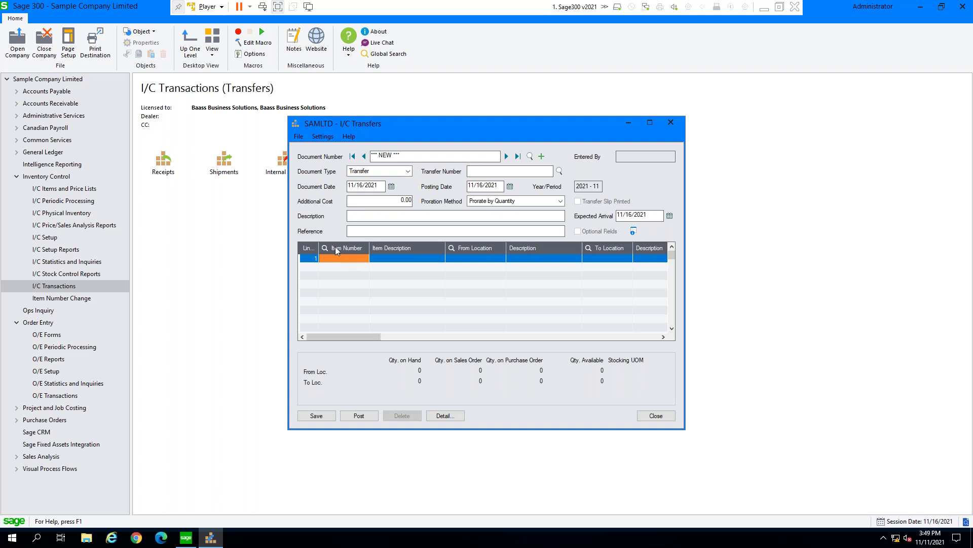
click(335, 248)
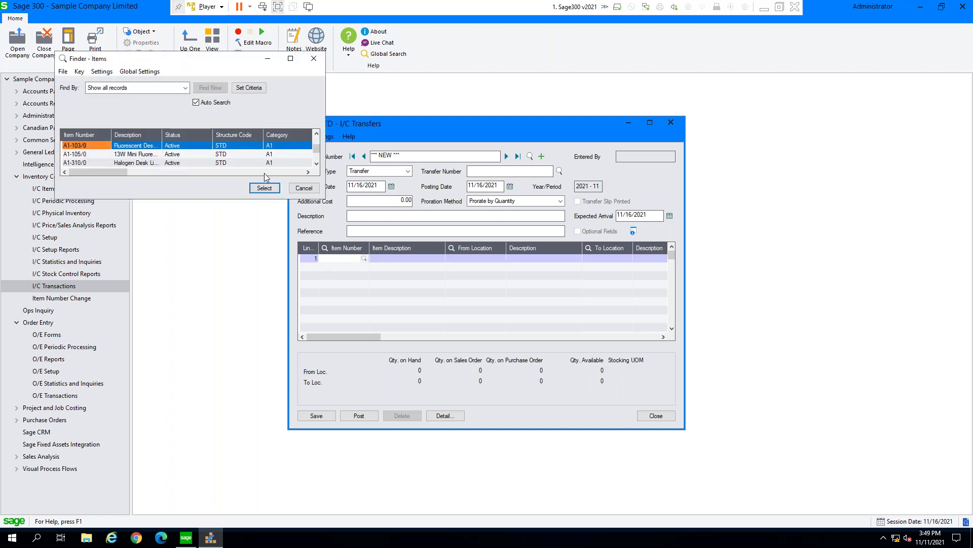
click(264, 189)
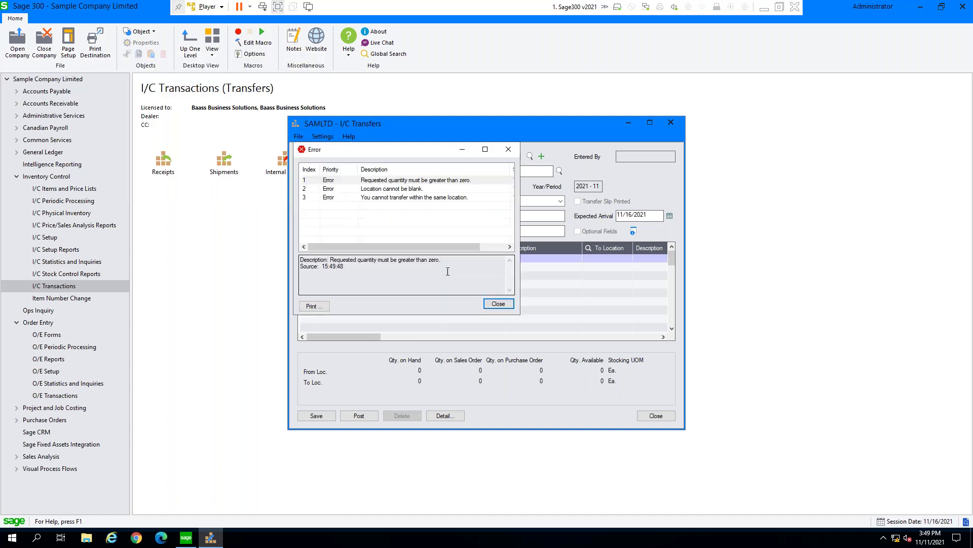
click(499, 304)
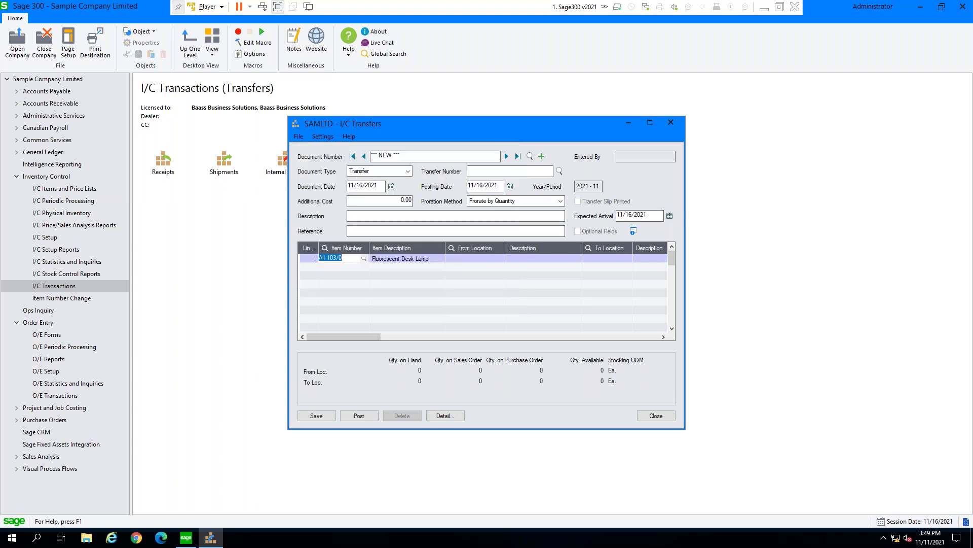
key(Tab)
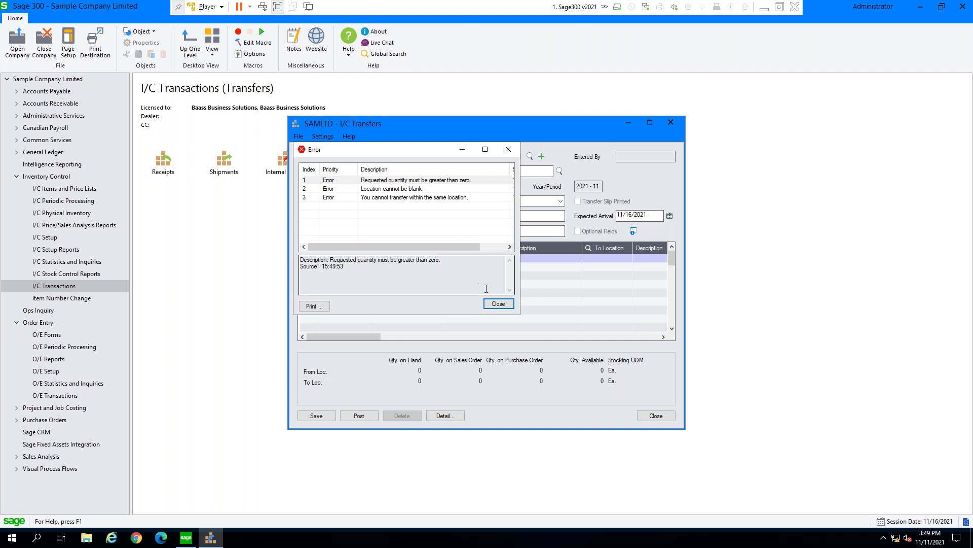
click(499, 303)
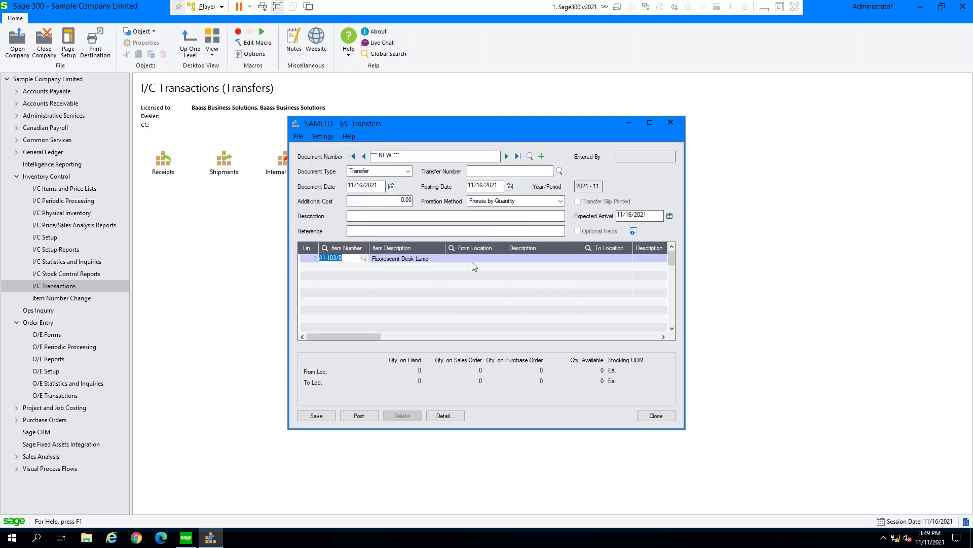
Step: Set the line's From Location to 1, Central warehouse - Seattle, and To Location to 1
click(470, 258)
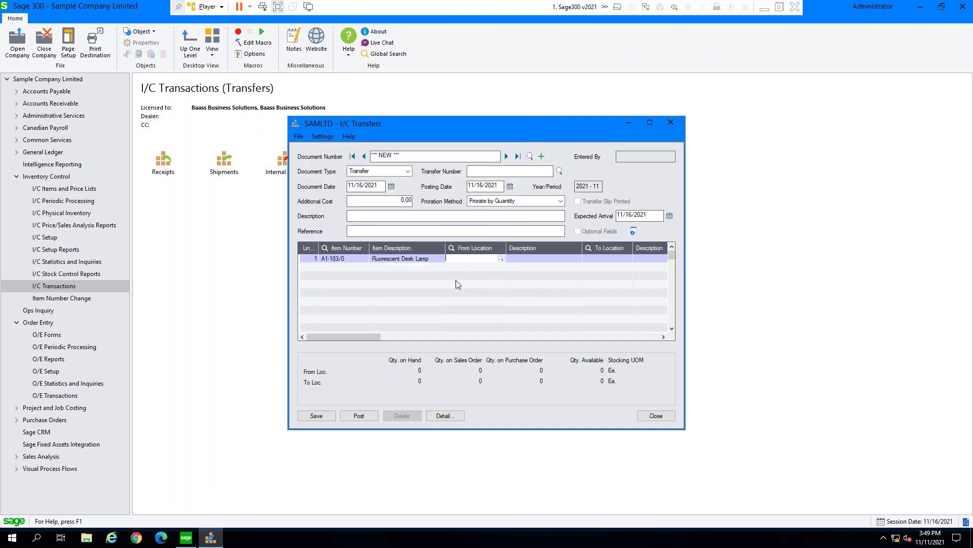
click(501, 259)
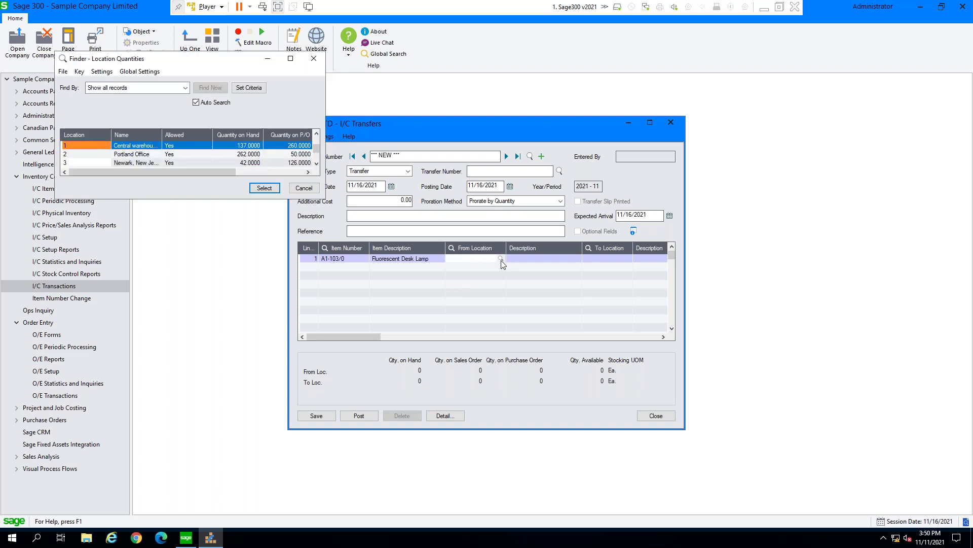
double_click(98, 155)
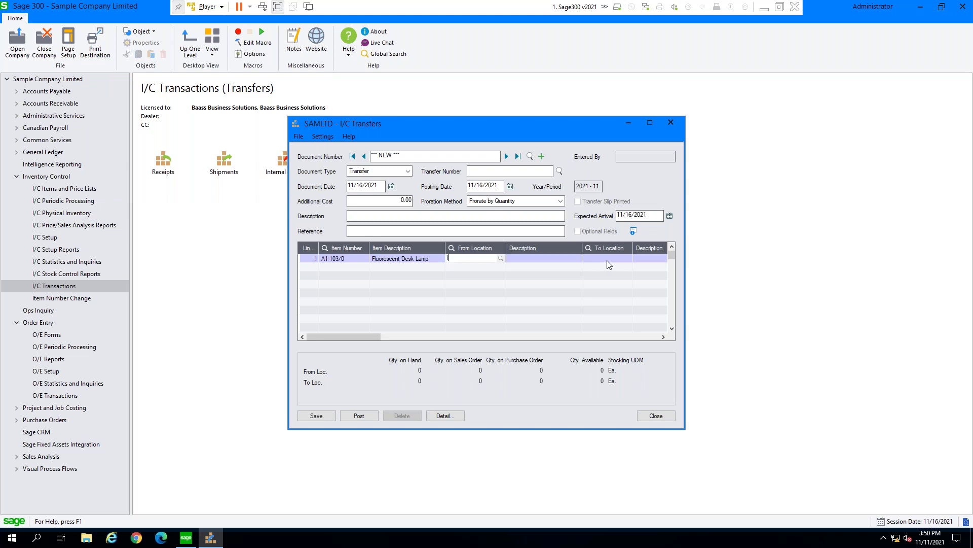
key(Tab)
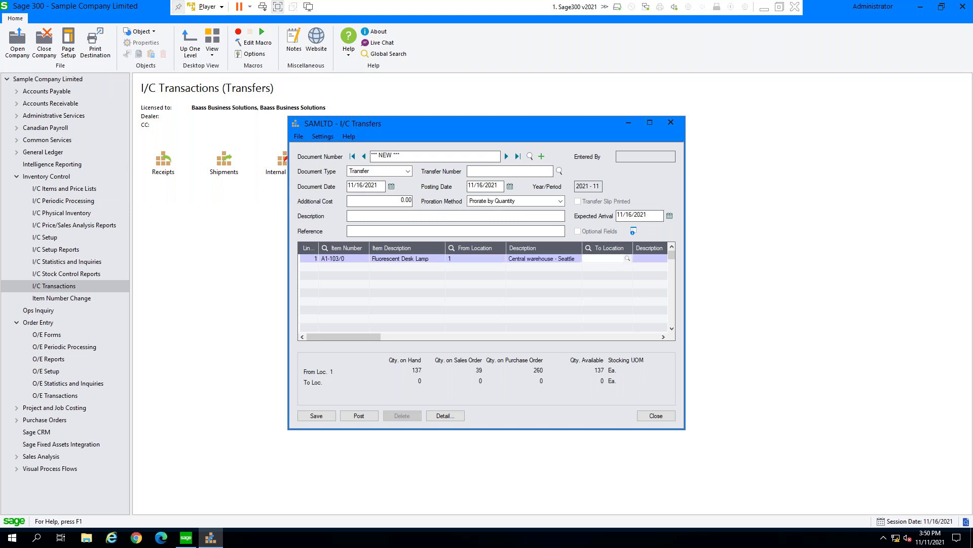
text(1)
key(Tab)
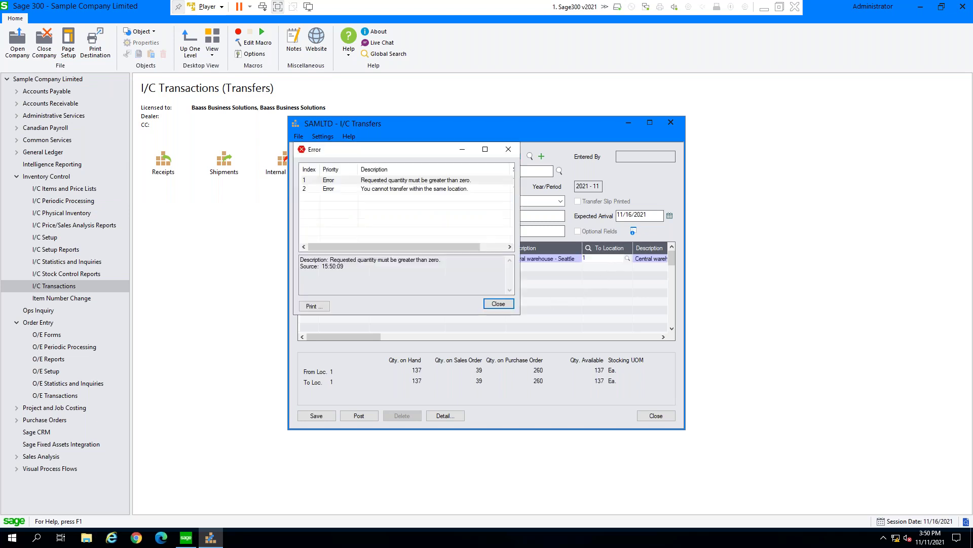
click(498, 303)
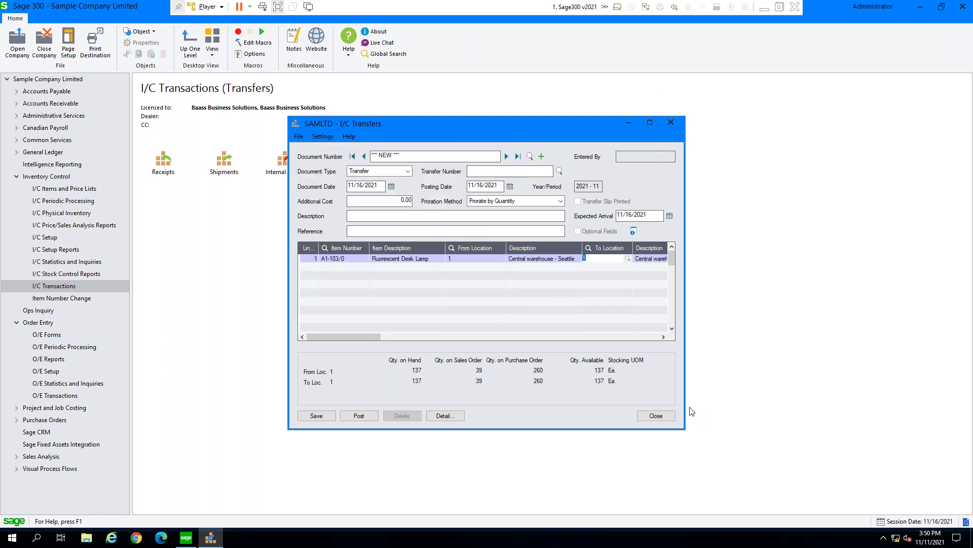
Step: Enlarge the transfer window and enter requested quantity 10 and transfer quantity 6 on line 1
drag(684, 428, 900, 464)
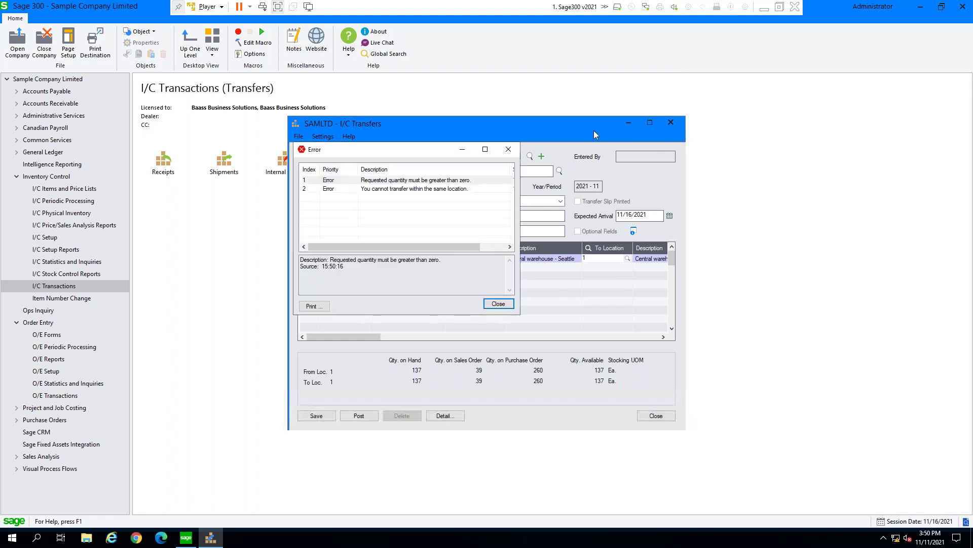
click(508, 149)
drag(551, 129, 451, 118)
key(Tab)
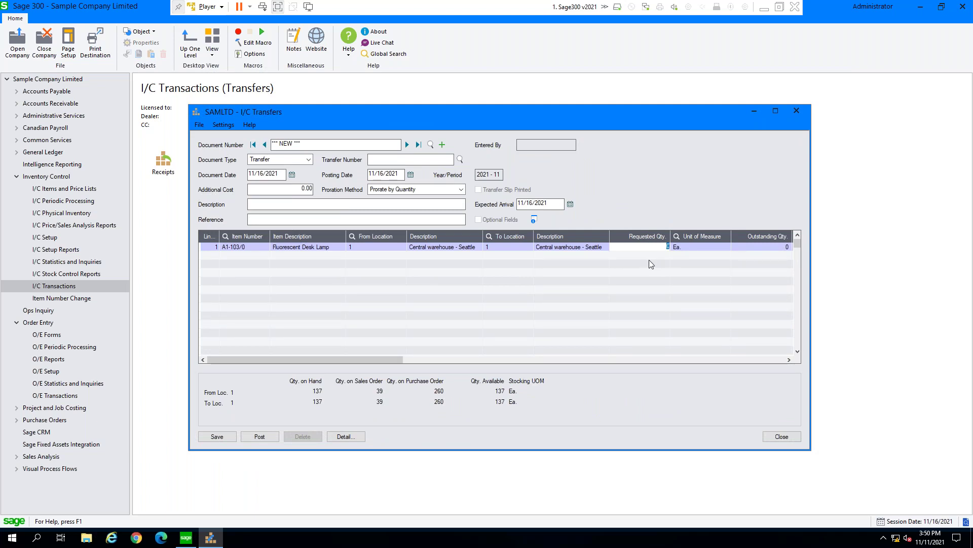
text(10)
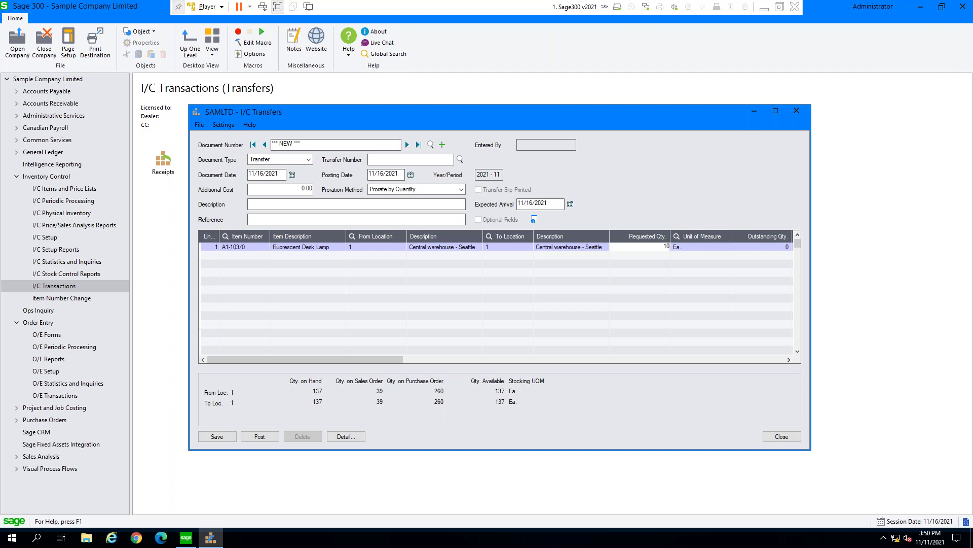
key(Tab)
key(Tab)
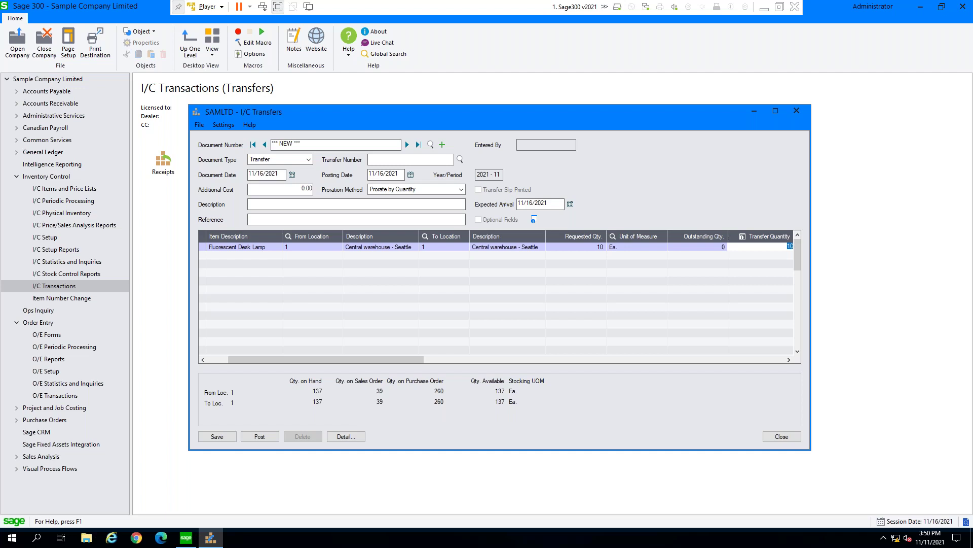
text(6)
key(Tab)
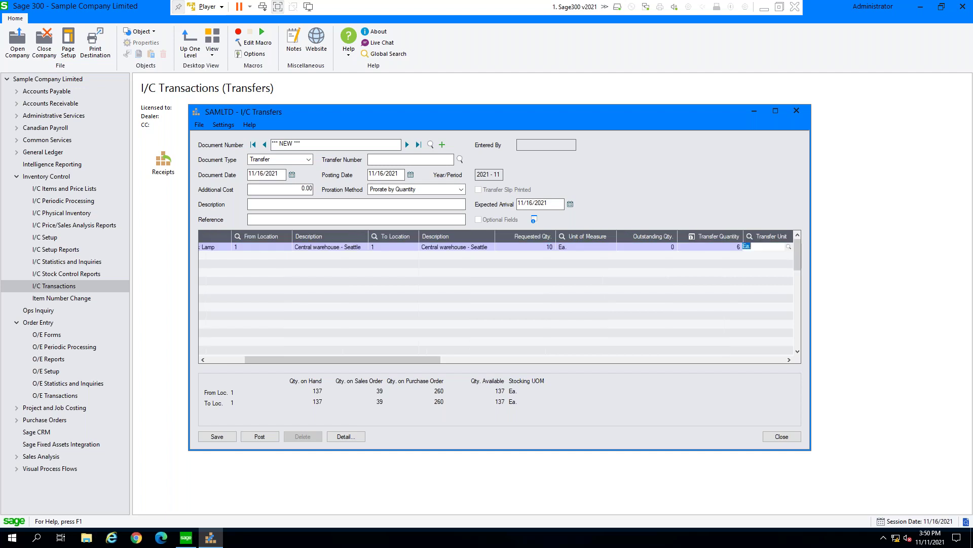
click(683, 276)
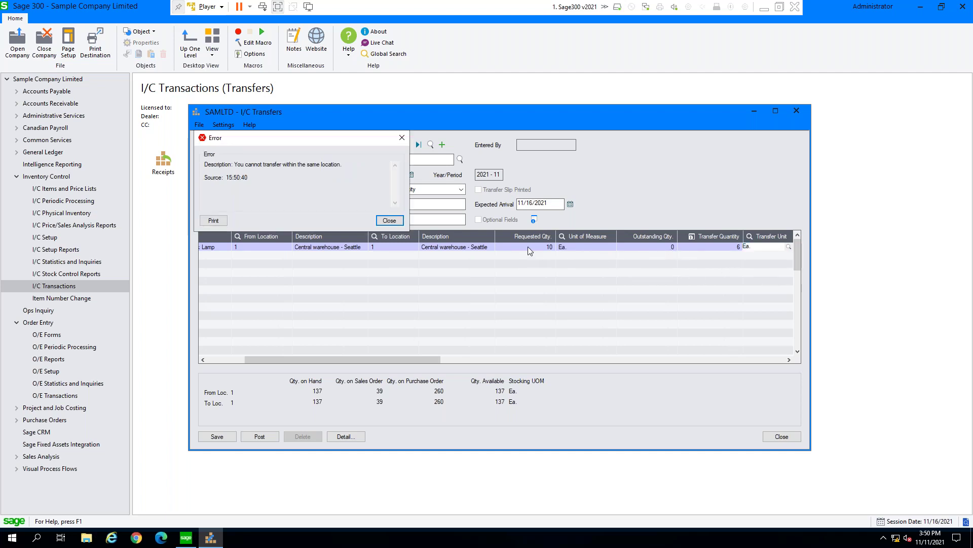
click(388, 221)
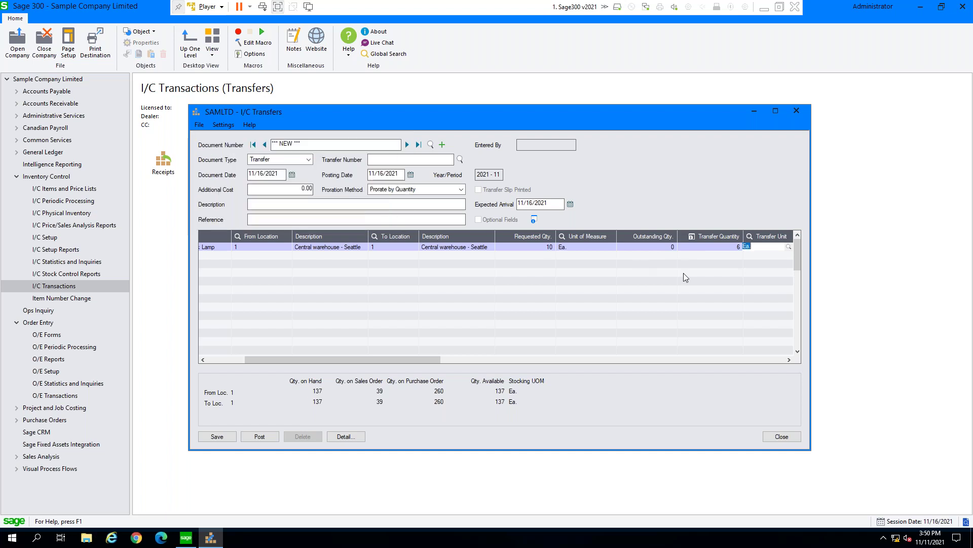
Step: Change the source location to 2, Portland Office, and the transfer quantity to 10
click(382, 247)
click(244, 247)
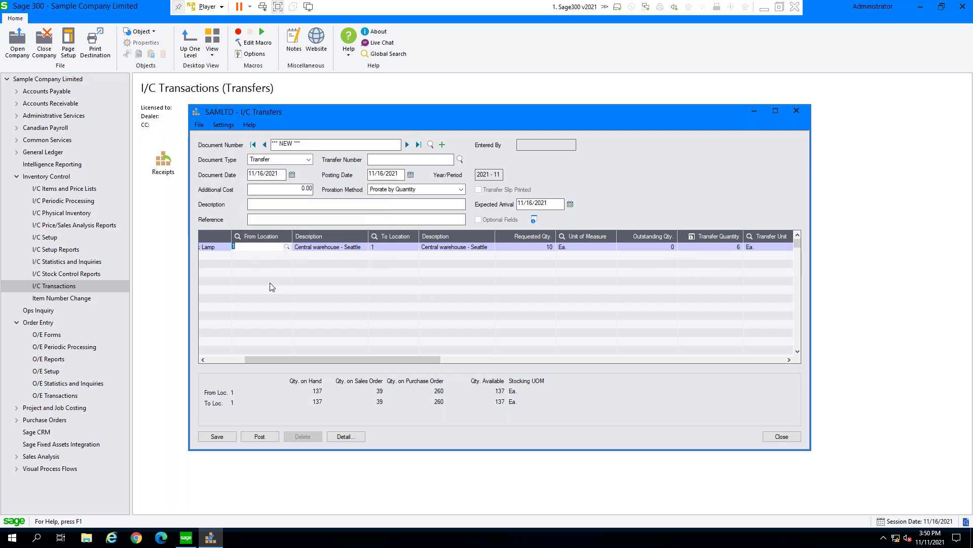
text(2)
key(Return)
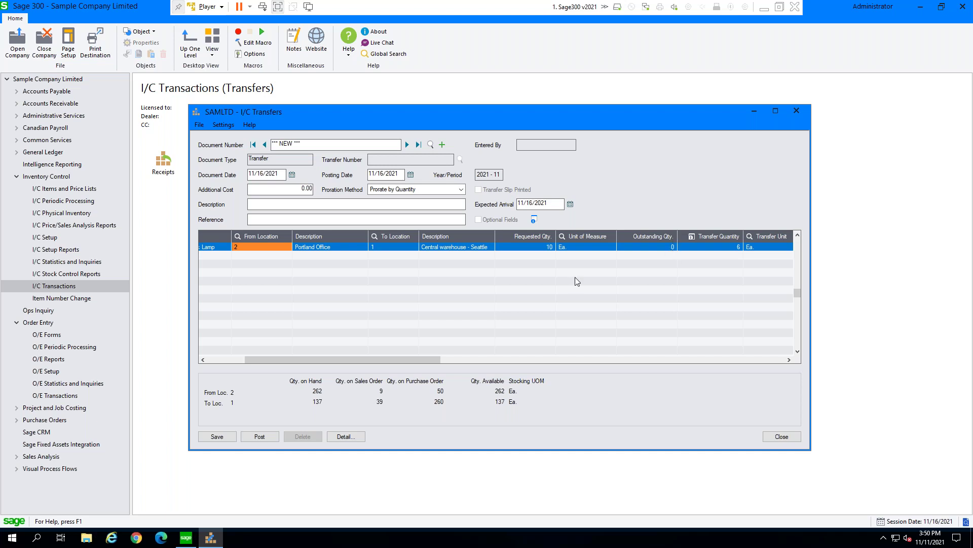
click(711, 246)
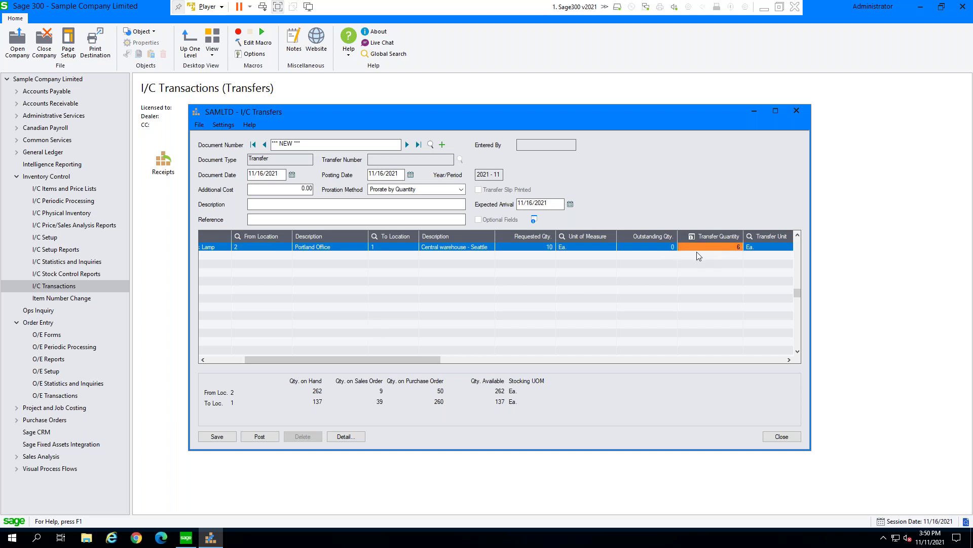
text(10)
key(Tab)
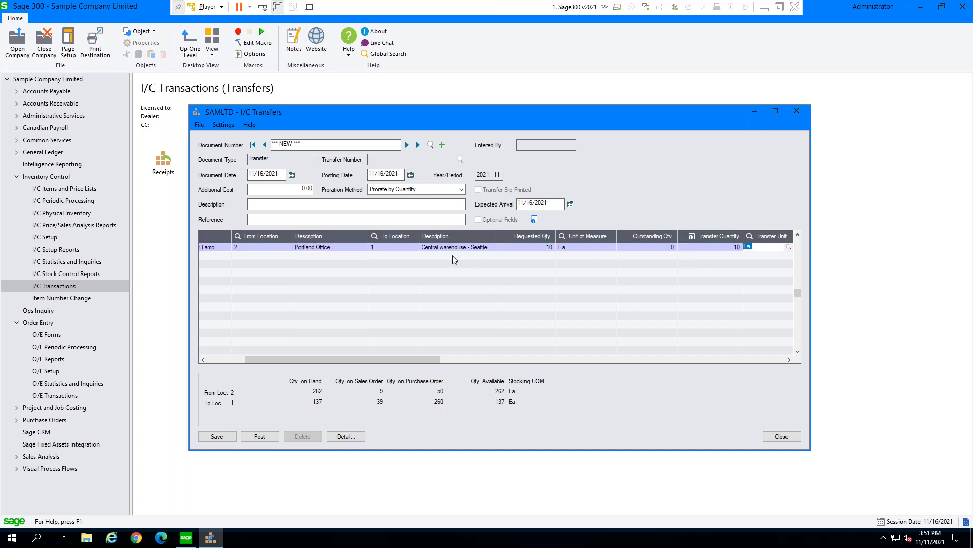
click(442, 266)
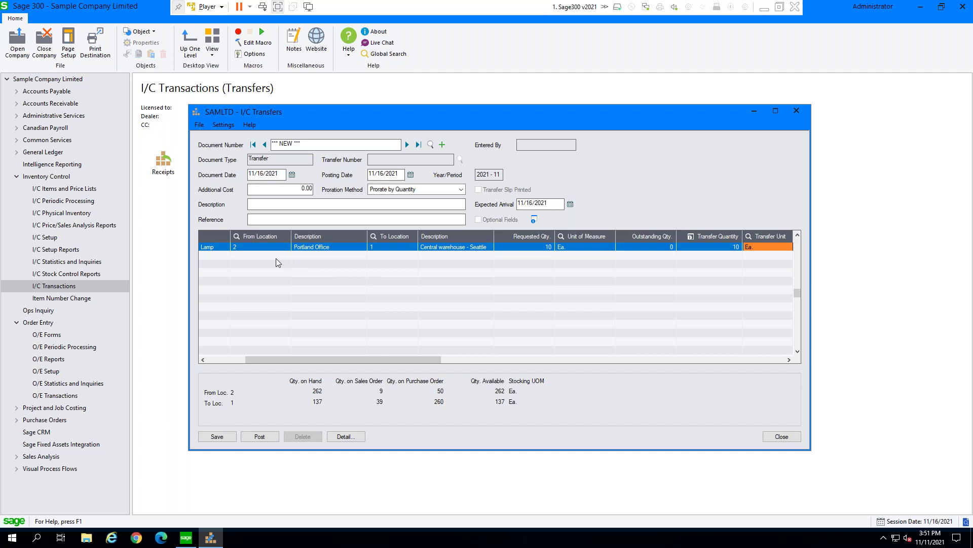
drag(304, 361, 246, 357)
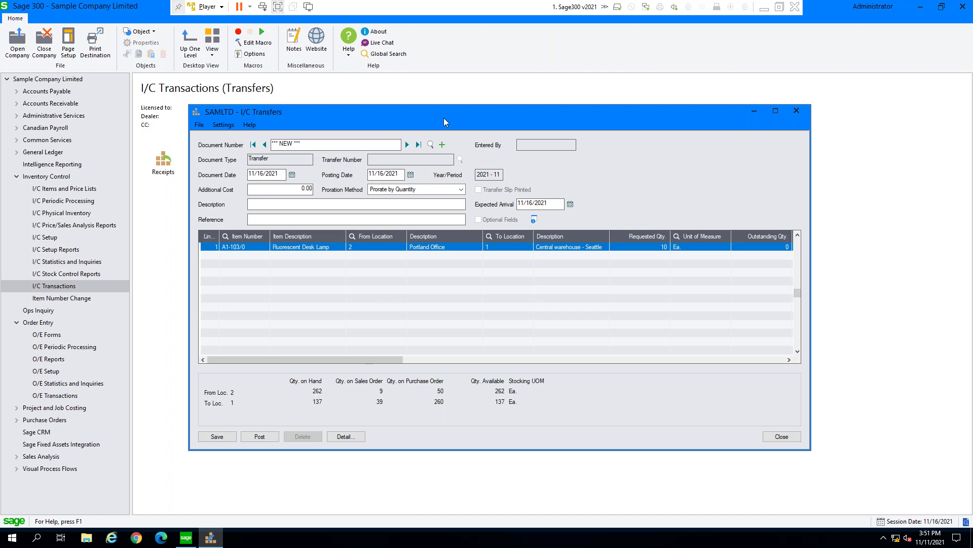
Step: Discard the unsaved transfer and start a new Transit Transfer document
click(443, 145)
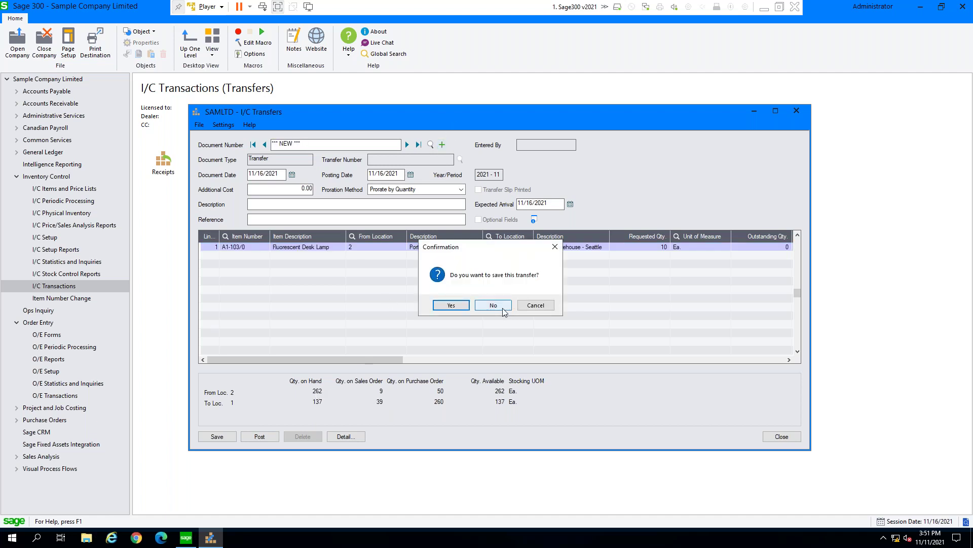
click(496, 306)
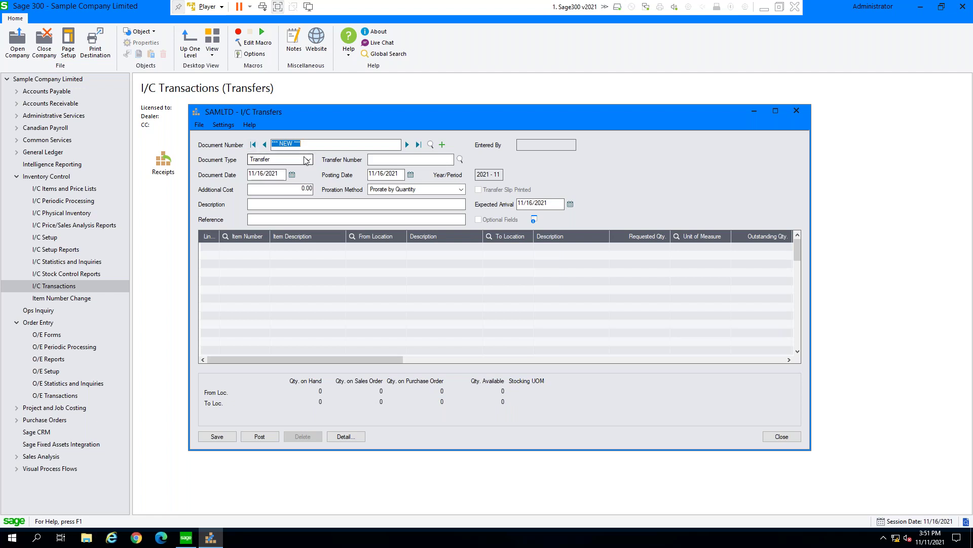
click(303, 157)
click(286, 178)
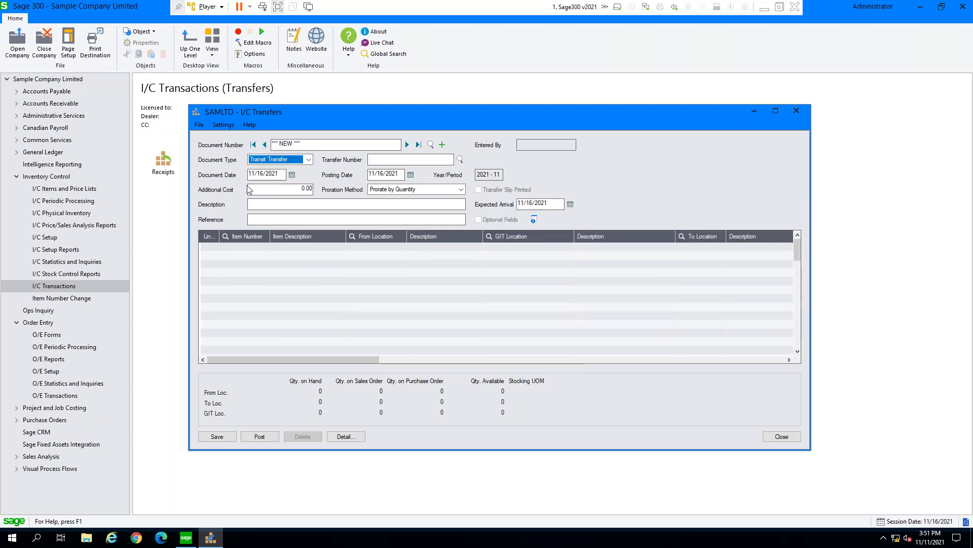
Step: Add line 1 with item A1-103/0 chosen from the Item Finder
click(240, 256)
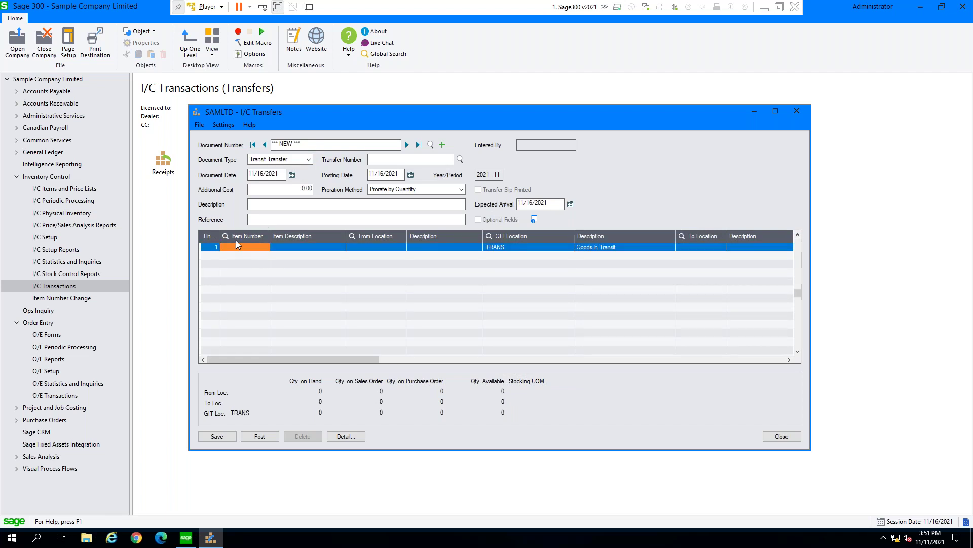
click(236, 238)
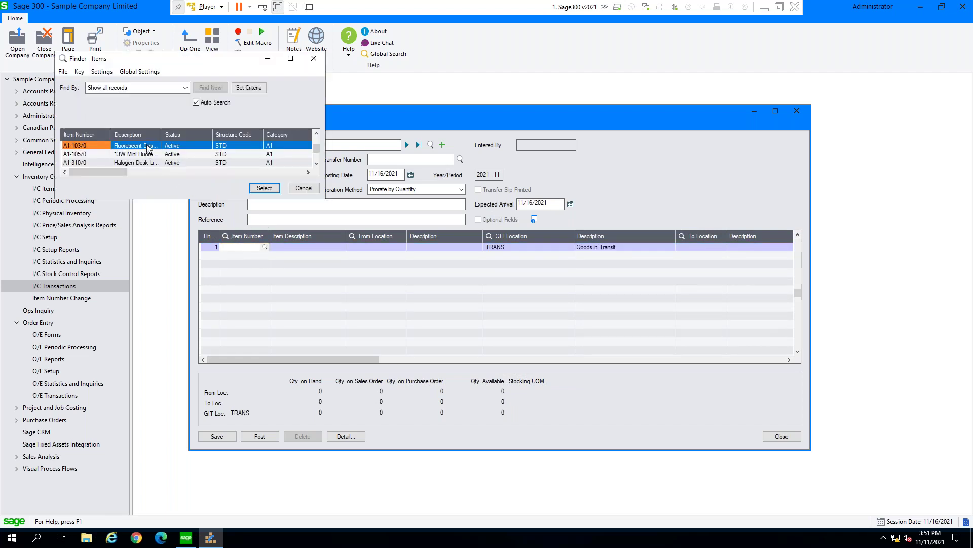
click(264, 189)
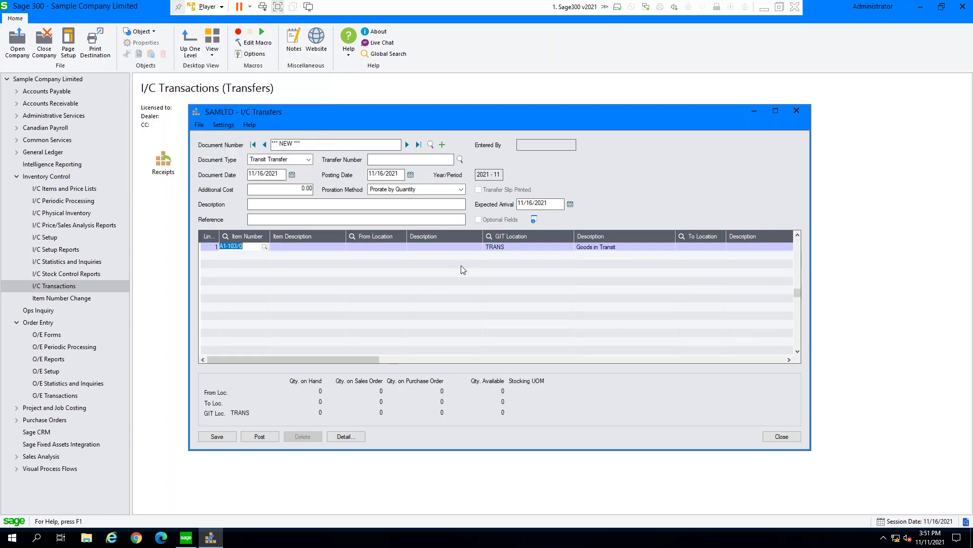
Step: Check A1-103/0 stock by location and pick Portland Office as the From Location
key(Tab)
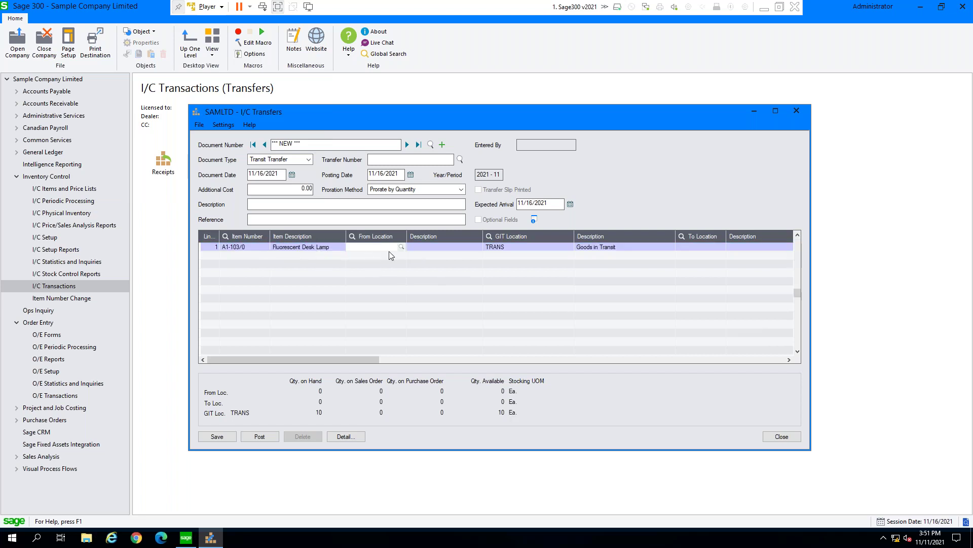
click(401, 246)
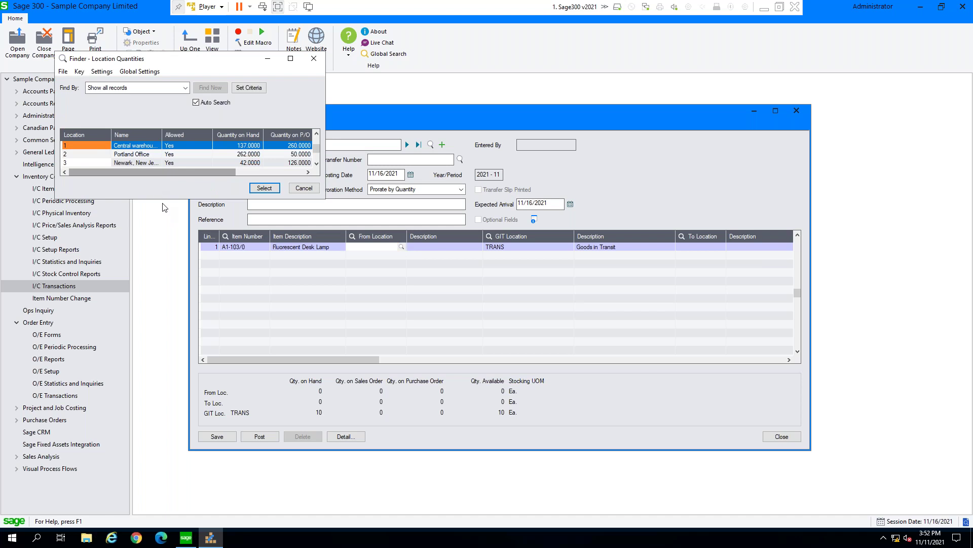
drag(163, 199, 162, 348)
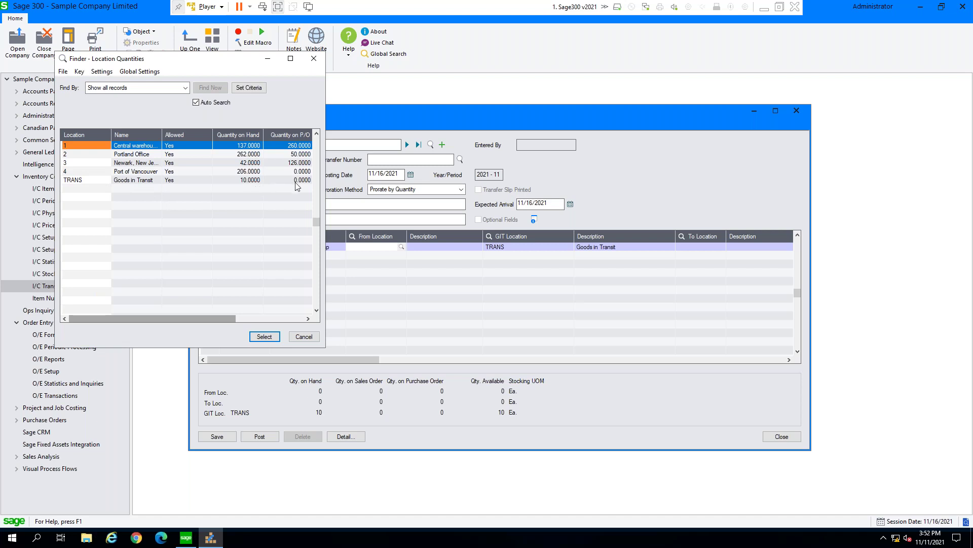
double_click(141, 155)
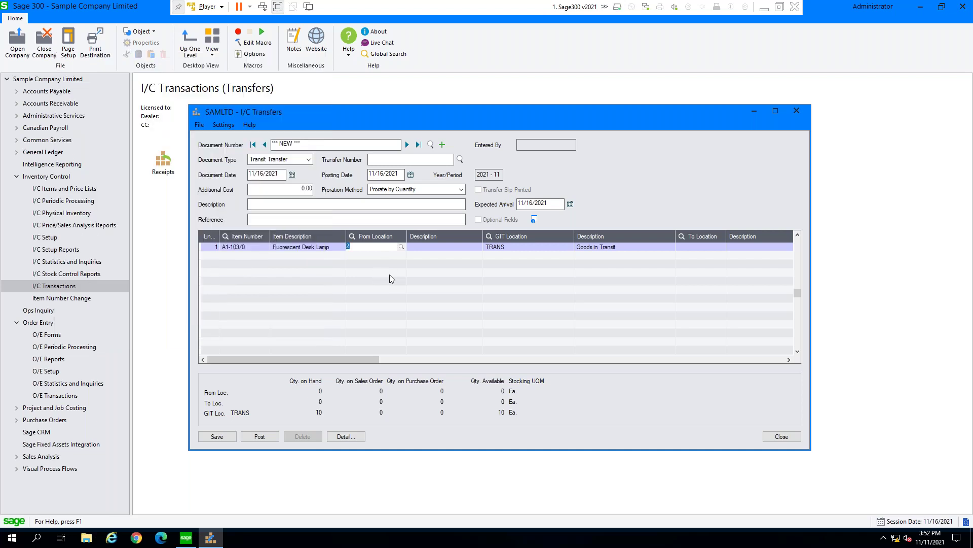
Step: Set line 1's To Location to 1 and Requested Qty to 10, then review the line
key(Tab)
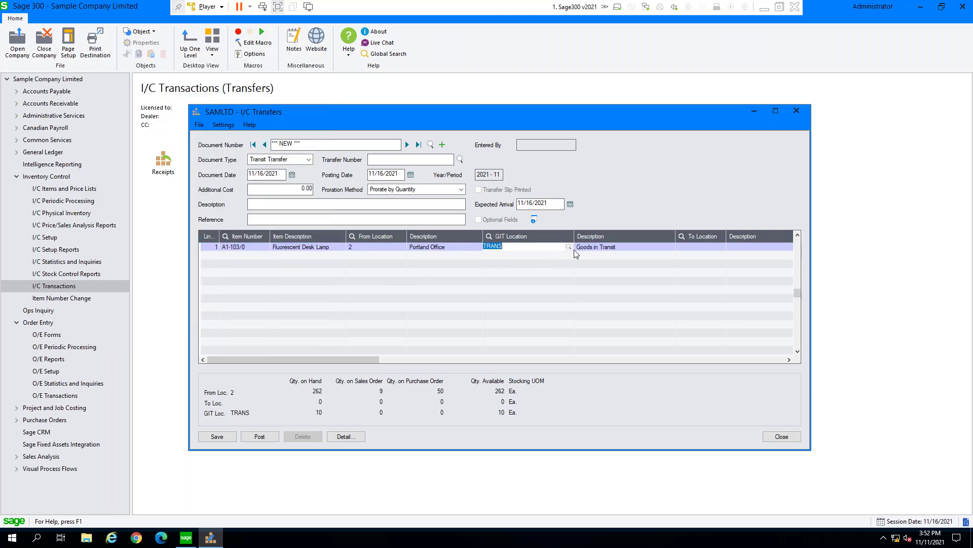
click(707, 247)
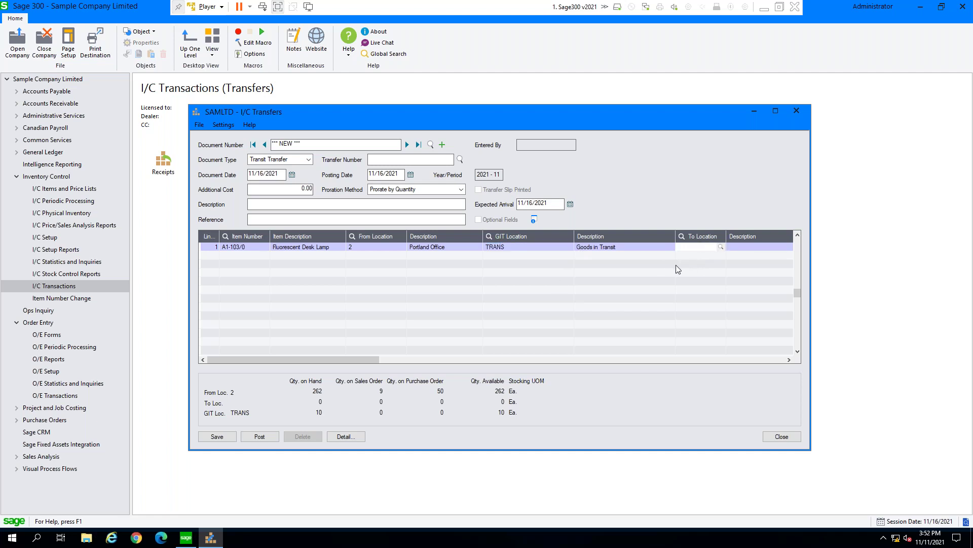
text(1)
key(Tab)
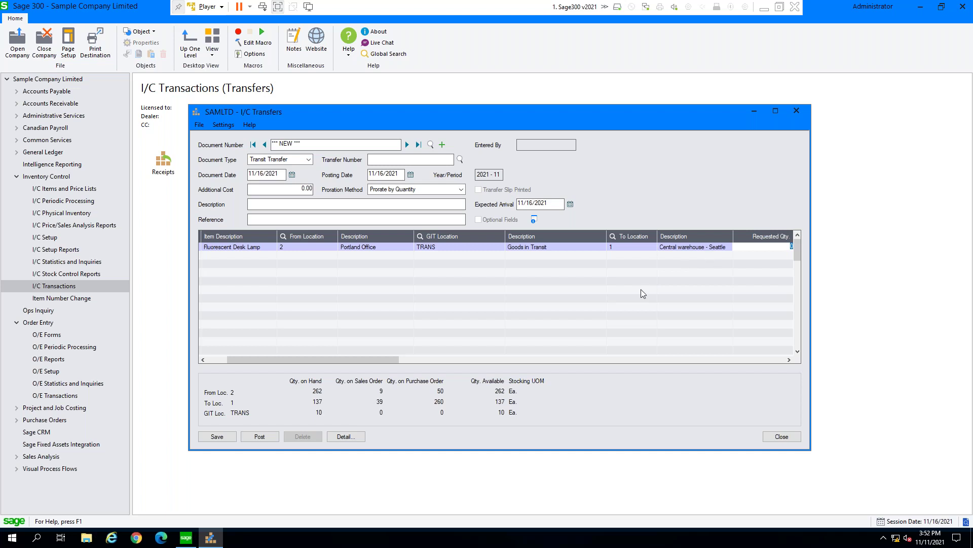
text(10)
key(Tab)
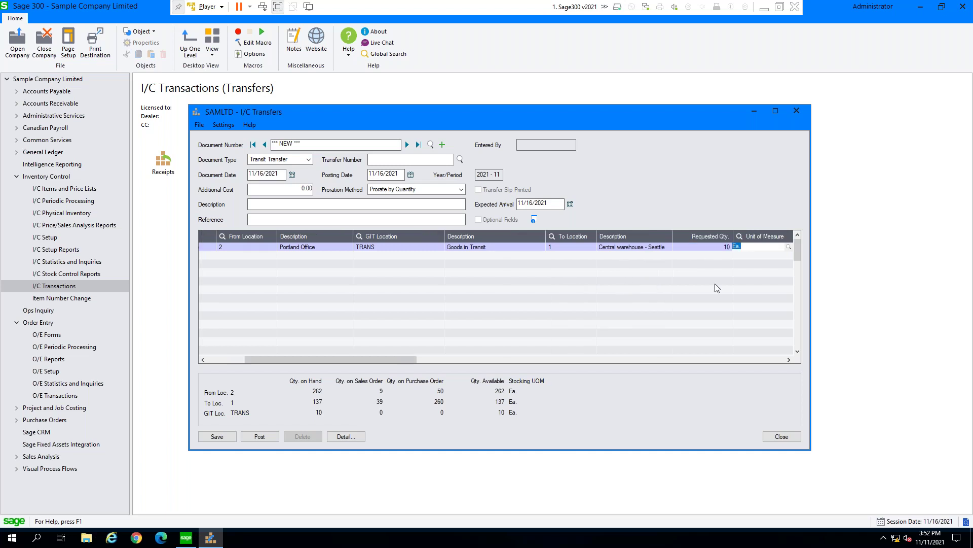
drag(379, 360, 489, 364)
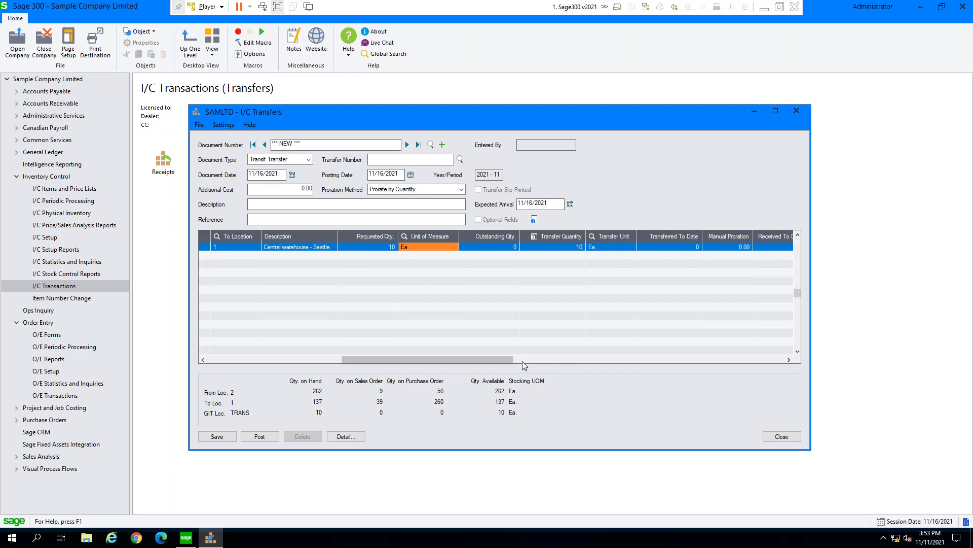
drag(504, 357, 559, 355)
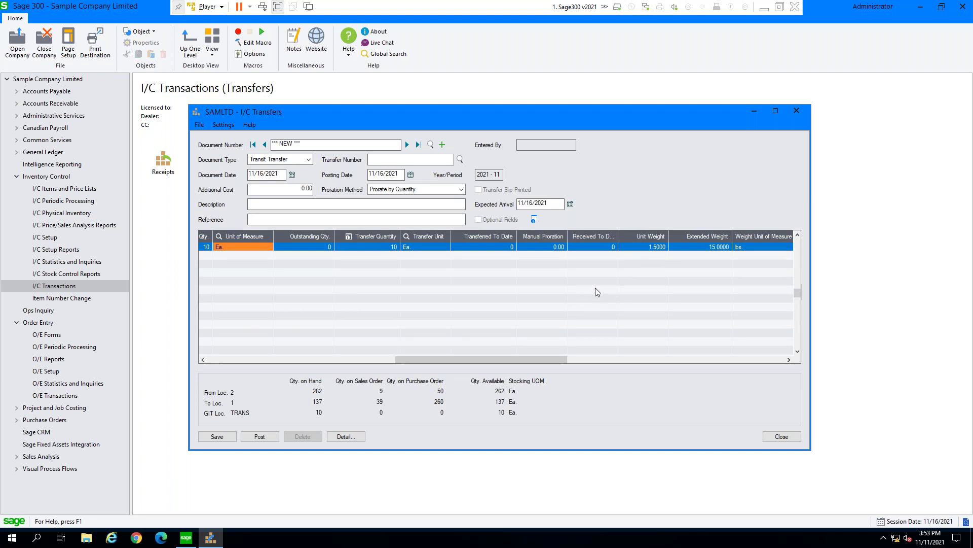
key(alt)
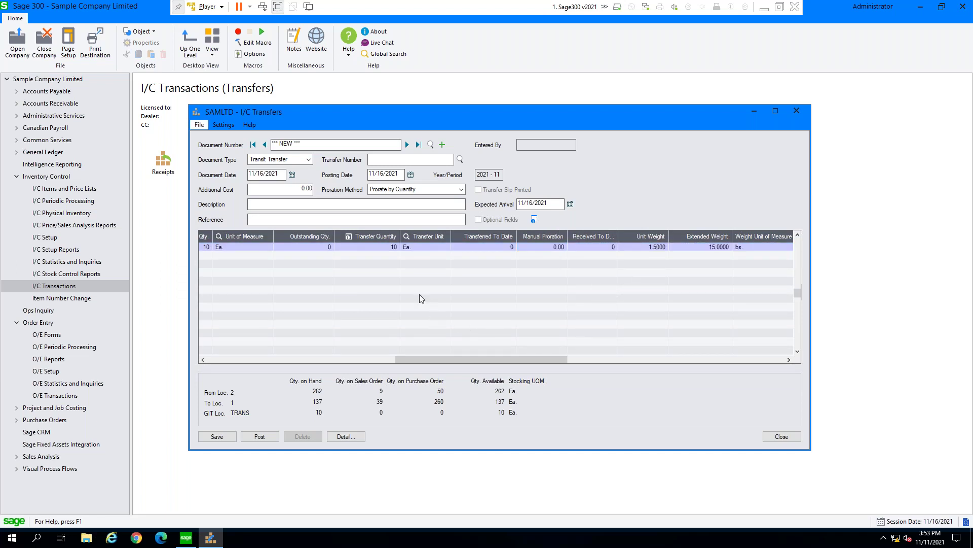
click(388, 306)
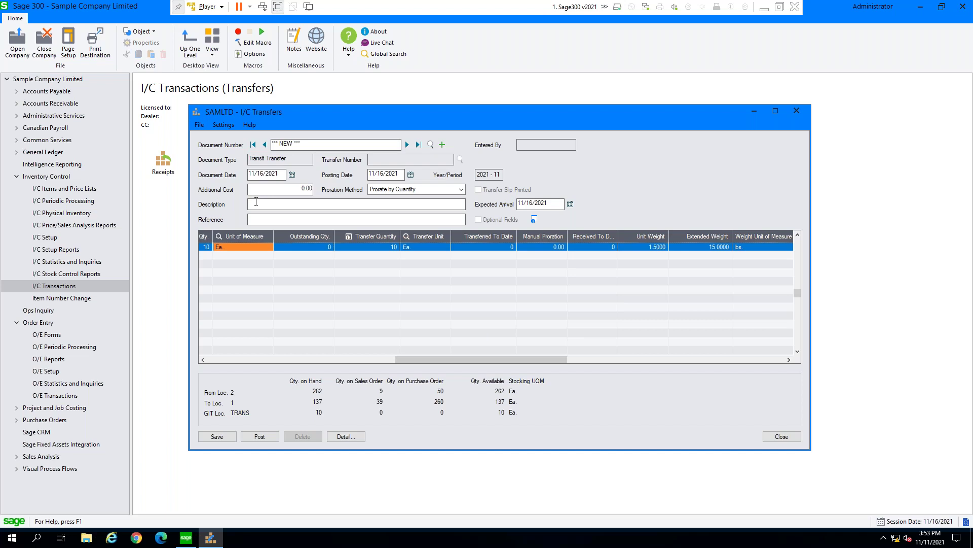
click(278, 189)
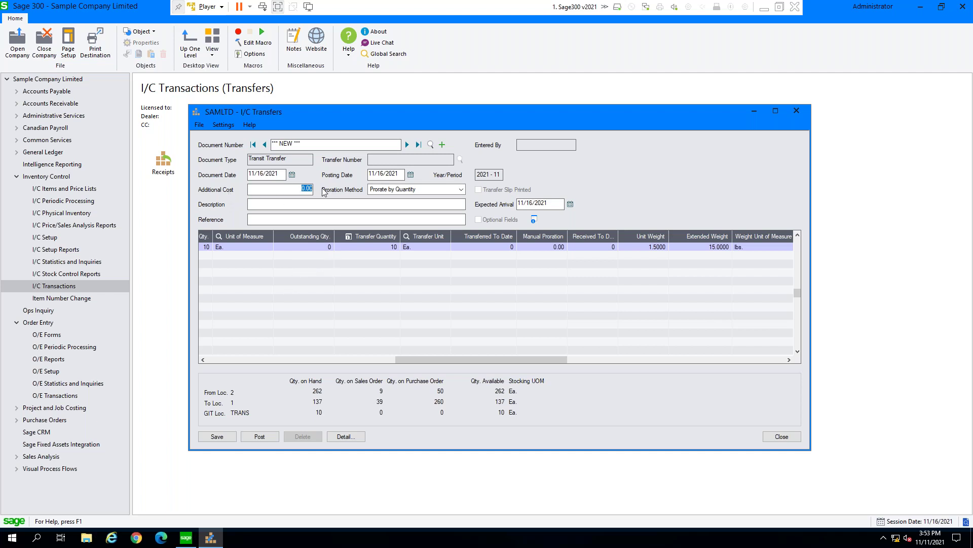
click(461, 191)
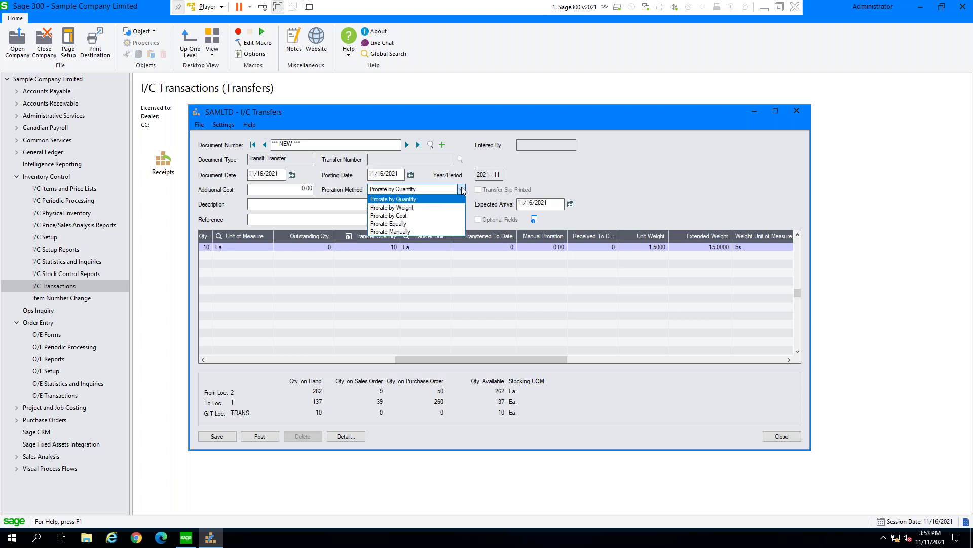
click(462, 186)
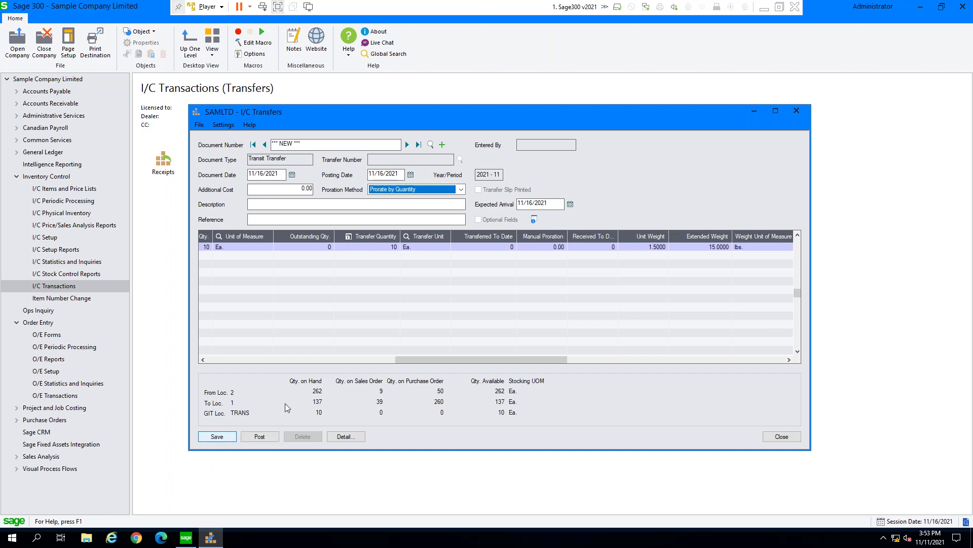
Step: Post the transit transfer and accept printing its Transfer Slip
click(261, 437)
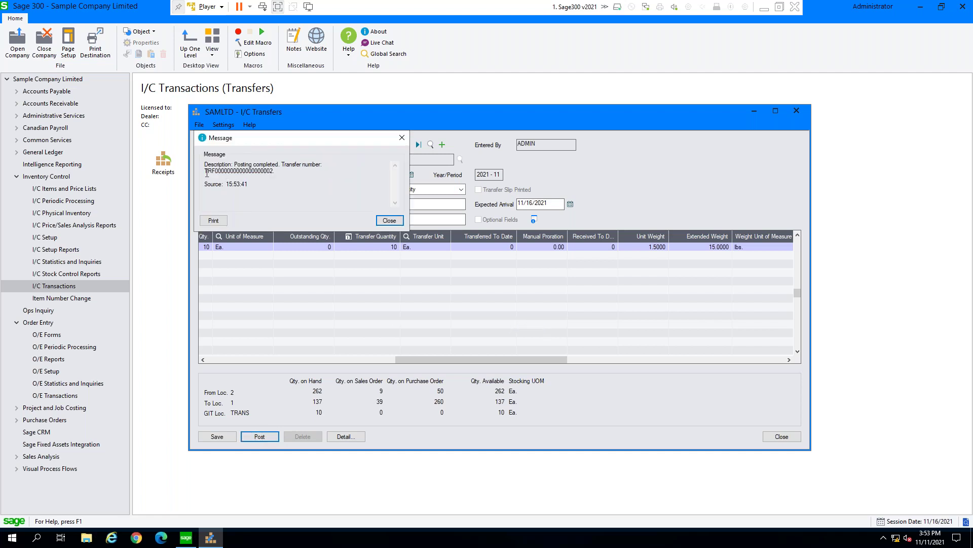
click(390, 220)
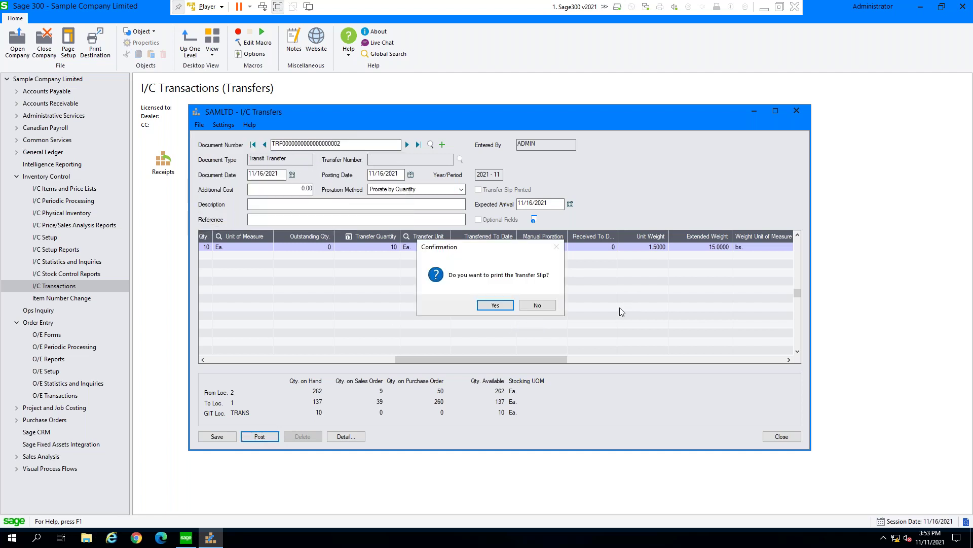
click(495, 305)
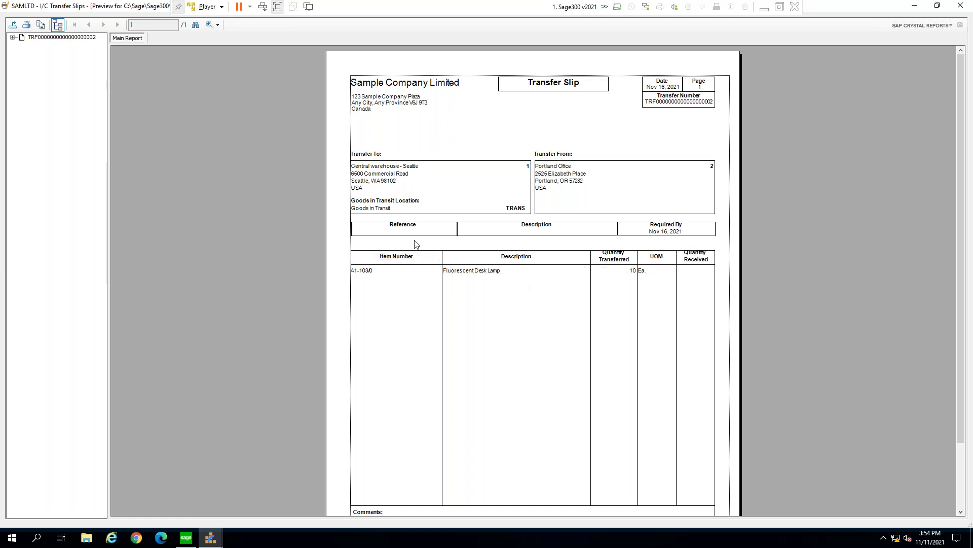
Step: Close the Transfer Slip preview and the I/C Transfer Slips dialog
scroll(508, 363, down, 3)
scroll(509, 363, up, 3)
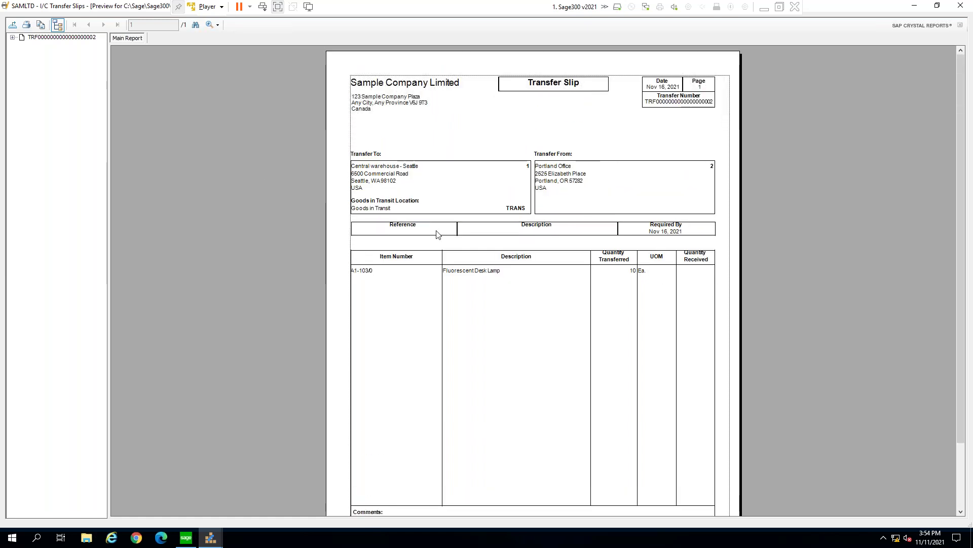
double_click(4, 5)
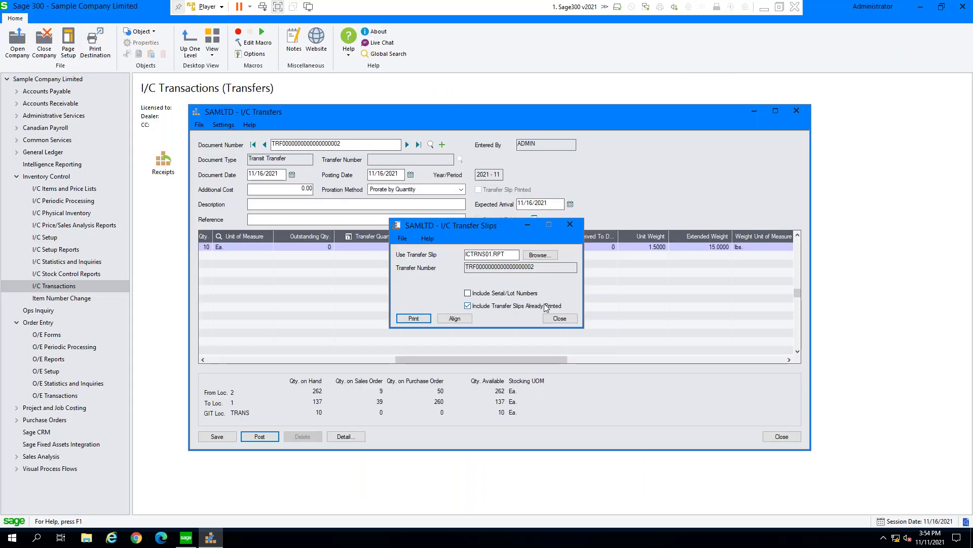
click(559, 318)
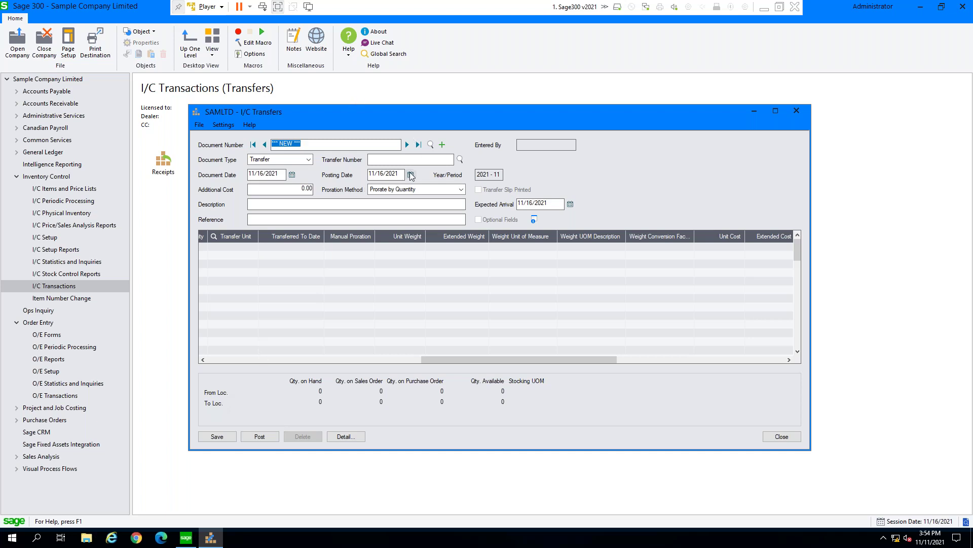
Step: Create a Transit Receipt for the 11/16/2021 transfer, loading its 10 Ea. line
click(308, 161)
click(286, 185)
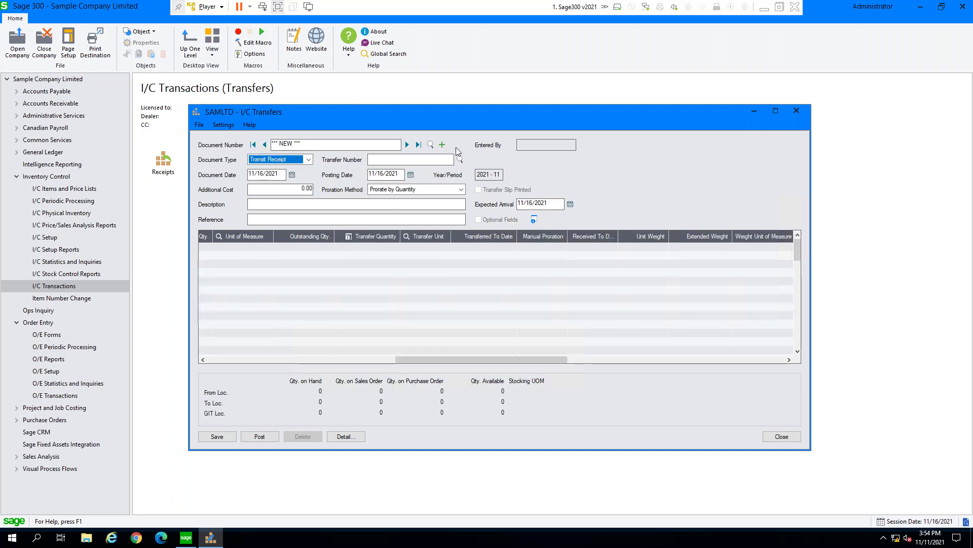
click(460, 159)
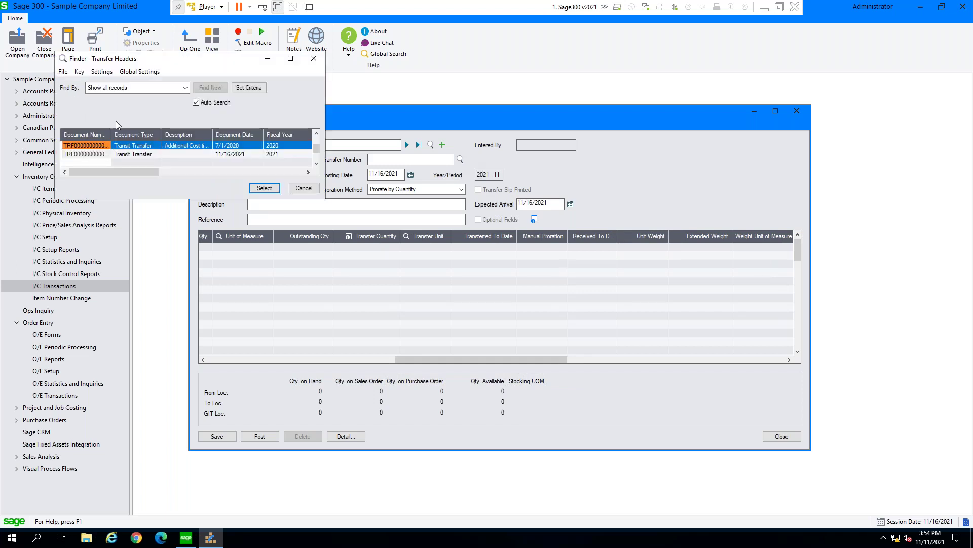
double_click(86, 154)
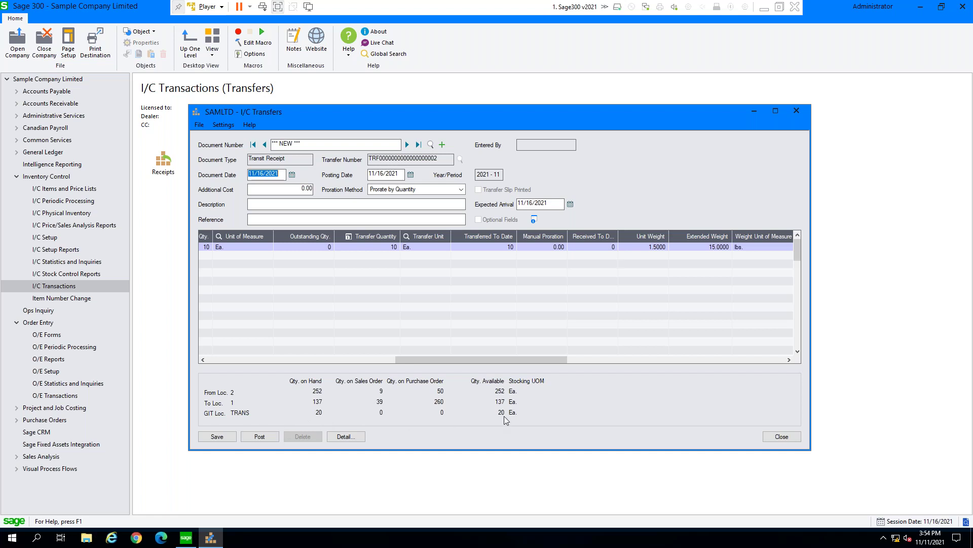
click(287, 249)
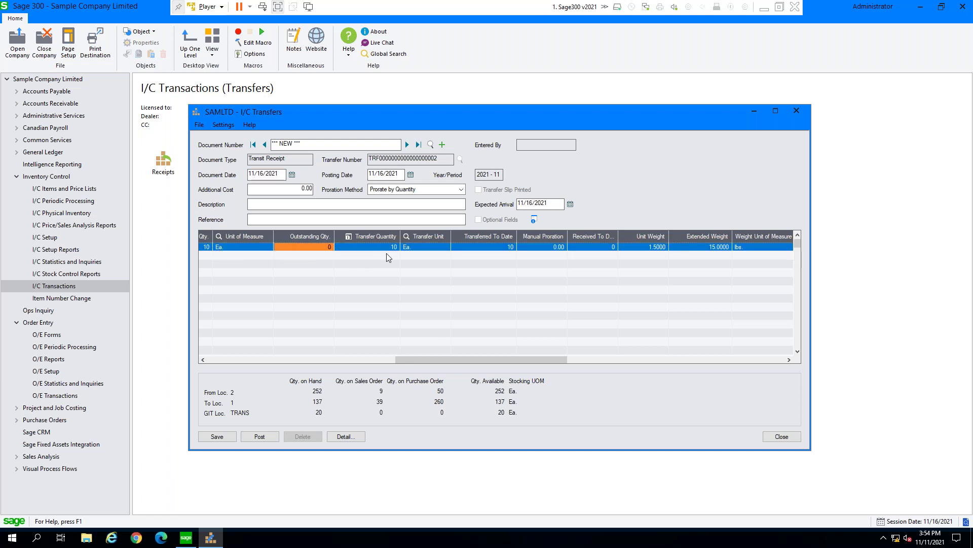
Step: Review the lamp line's quantity columns and open its I/C Transfers Details
drag(419, 356, 222, 366)
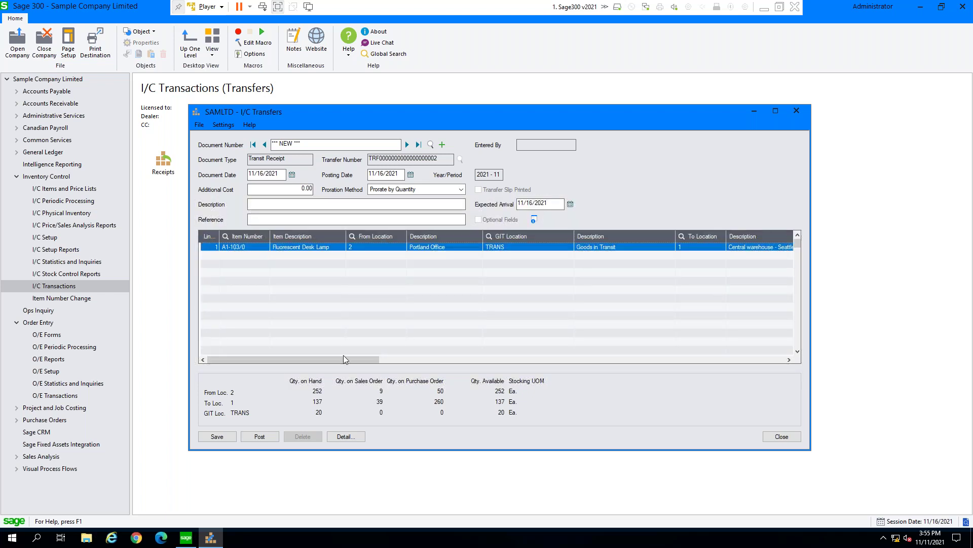
drag(326, 360, 514, 397)
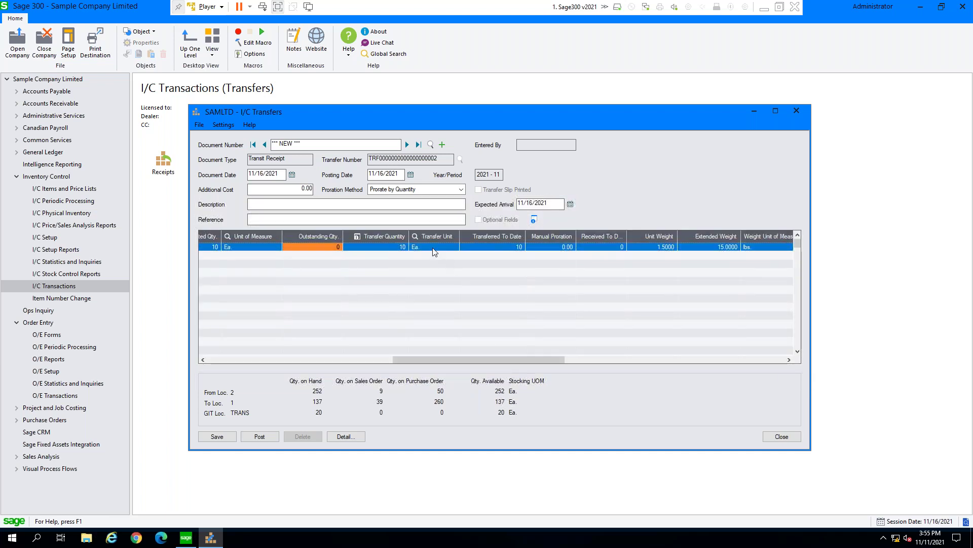
click(616, 247)
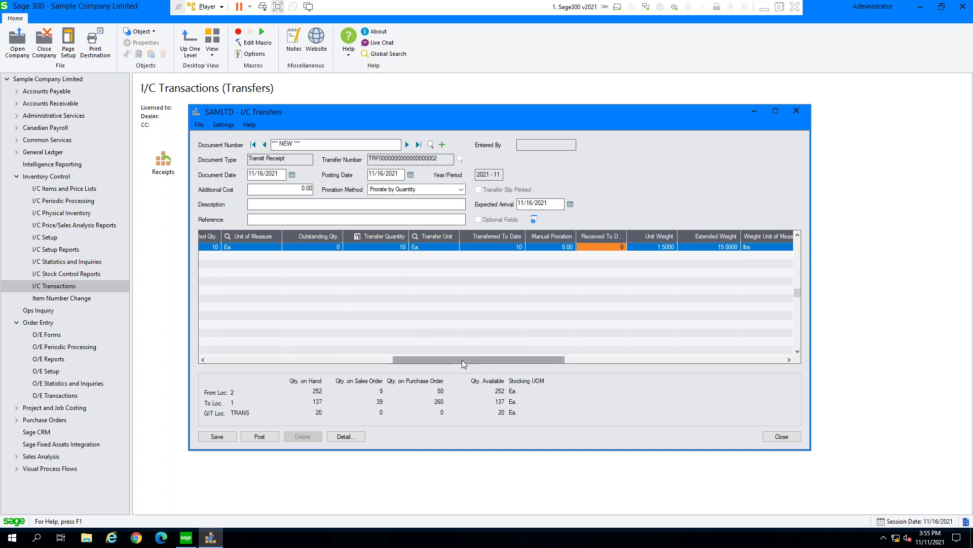
drag(462, 360, 669, 376)
click(347, 437)
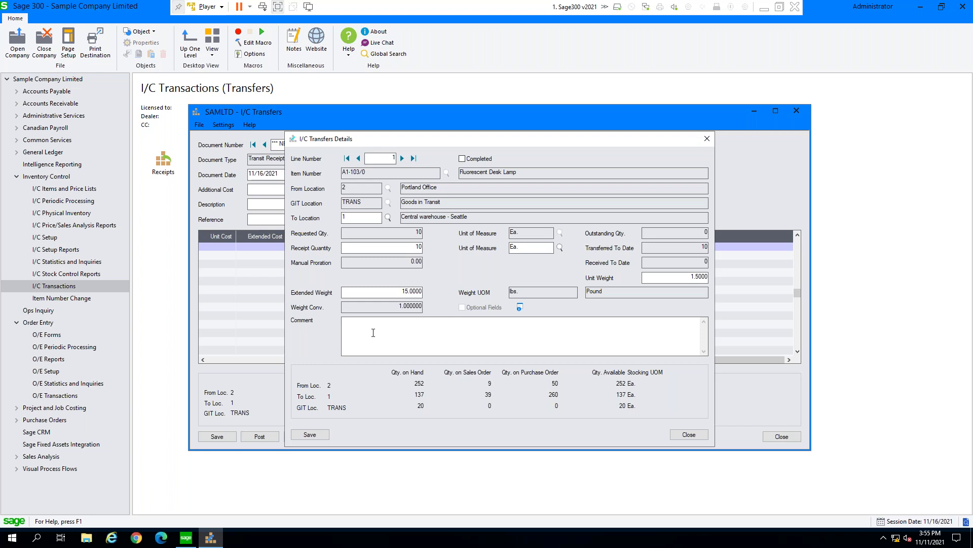
Step: Set the lamp line's Receipt Quantity to 10, save the detail and close it
click(398, 339)
drag(403, 247, 449, 250)
key(Tab)
click(392, 246)
text(10)
click(440, 323)
click(318, 435)
click(685, 434)
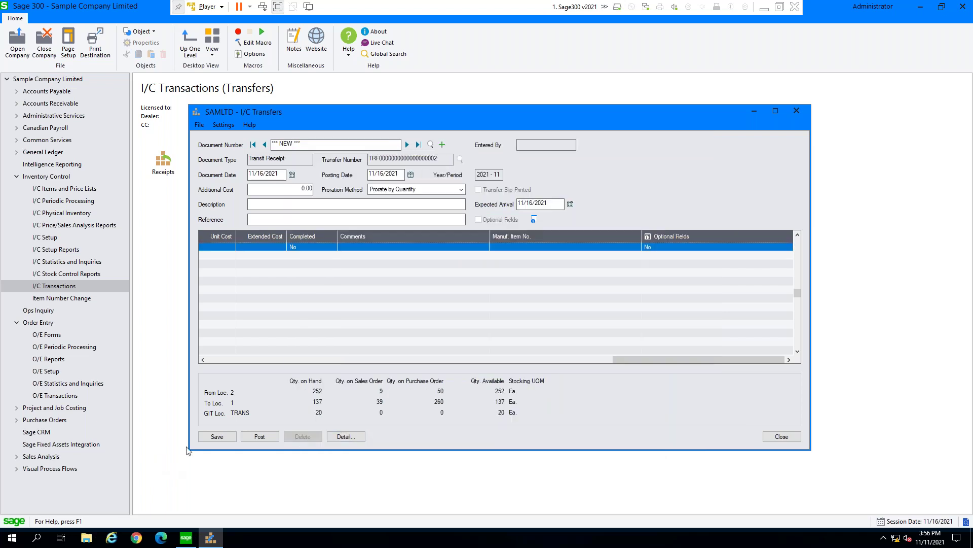
Step: Post the transit receipt, decline the Transfer Slip printout, and close I/C Transfers
click(259, 436)
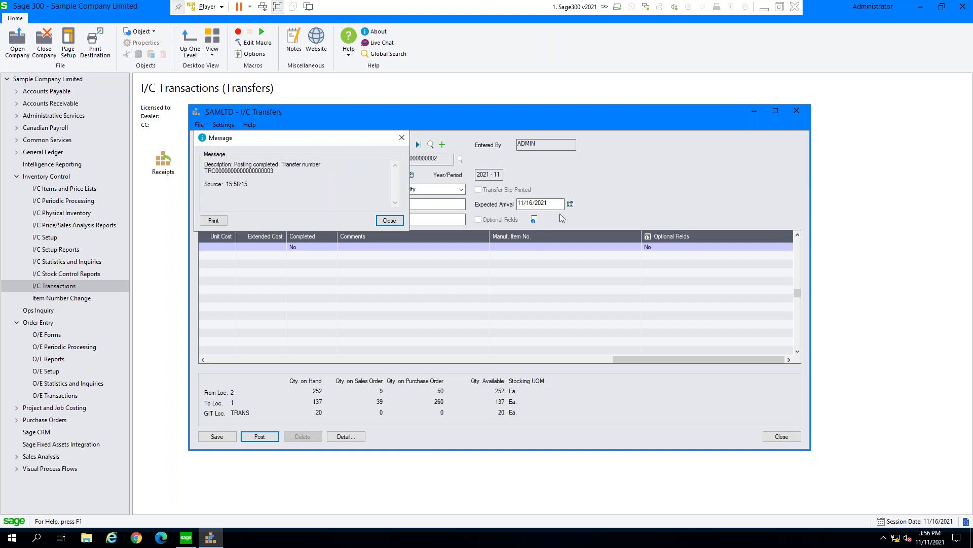
click(389, 221)
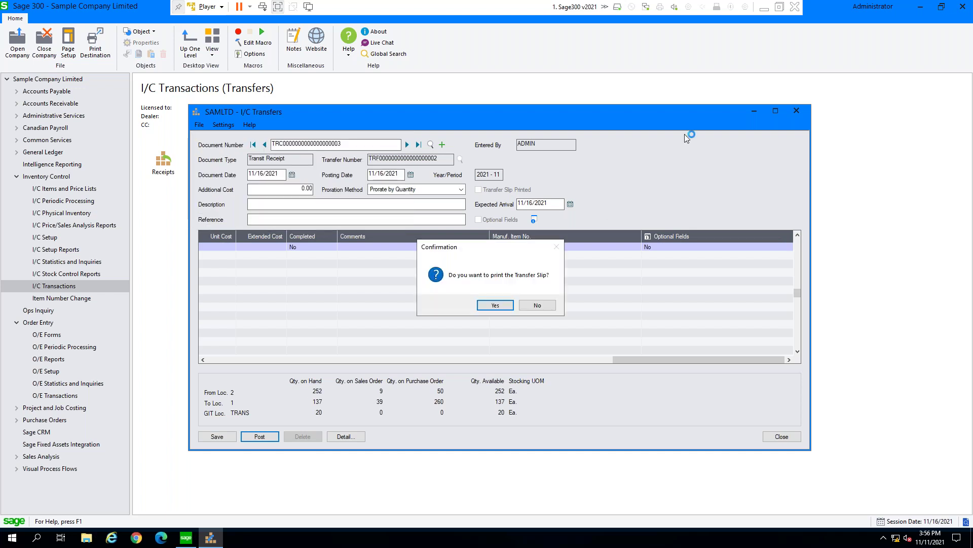
key(Tab)
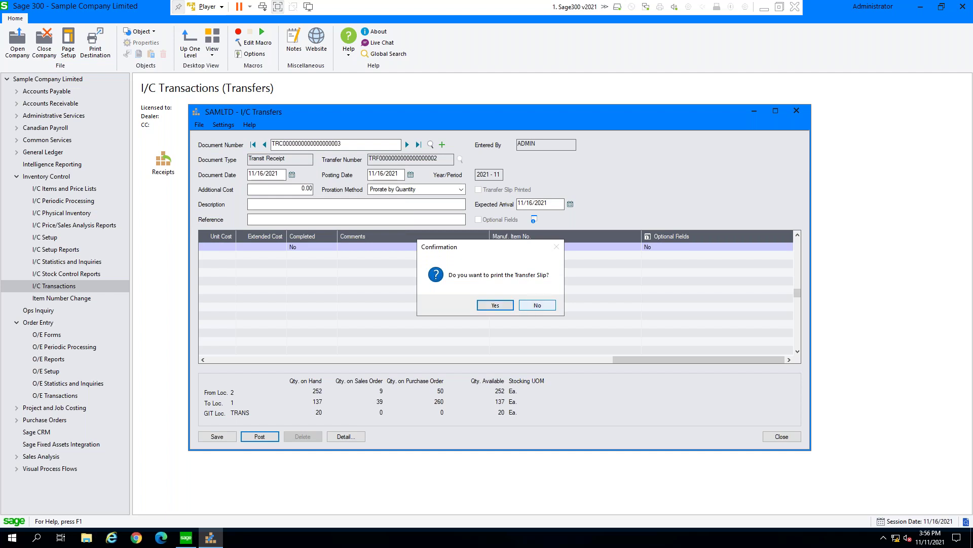
key(Return)
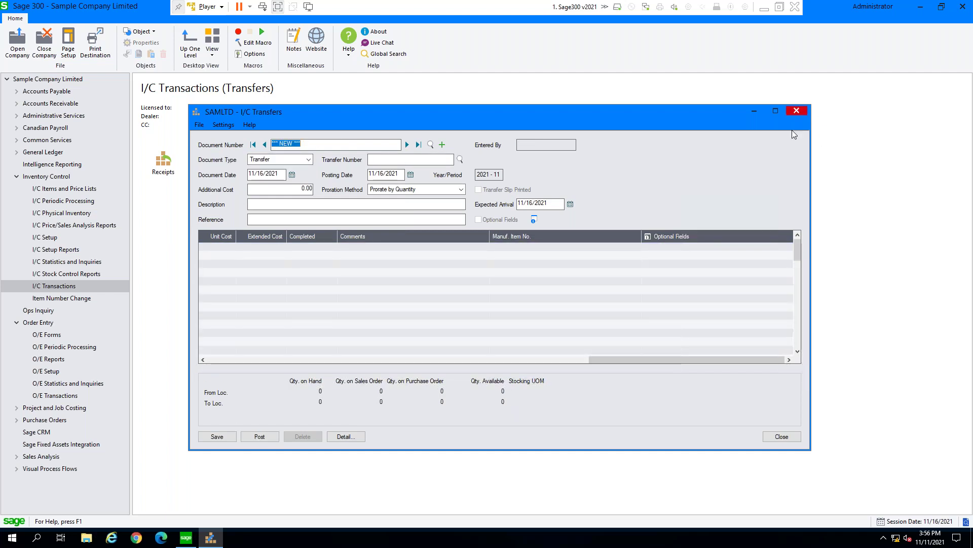
key(Escape)
click(409, 172)
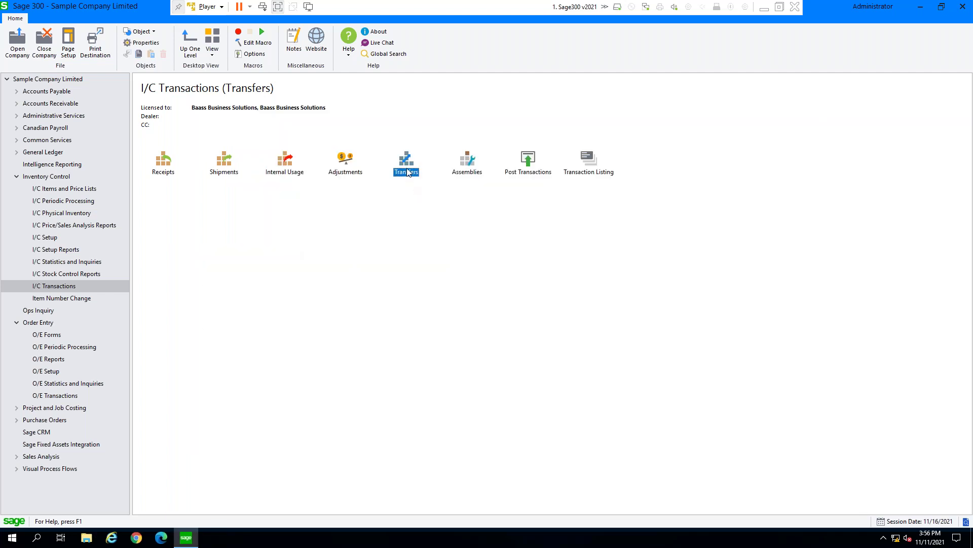
click(287, 172)
double_click(286, 173)
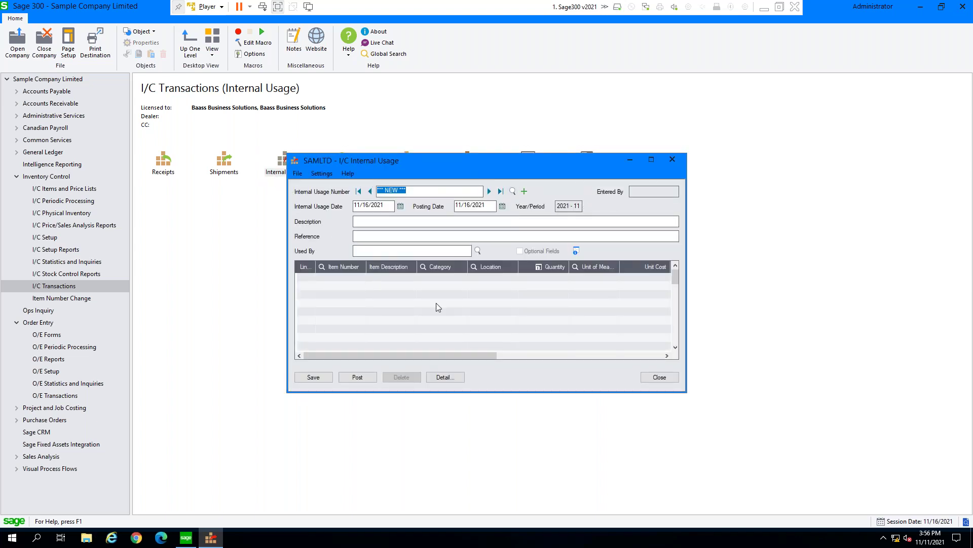
click(396, 249)
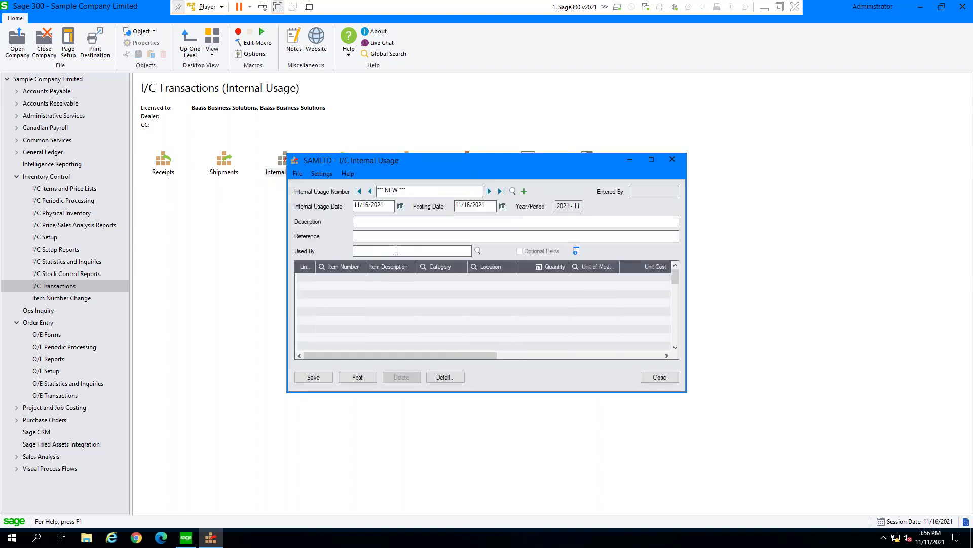
click(477, 251)
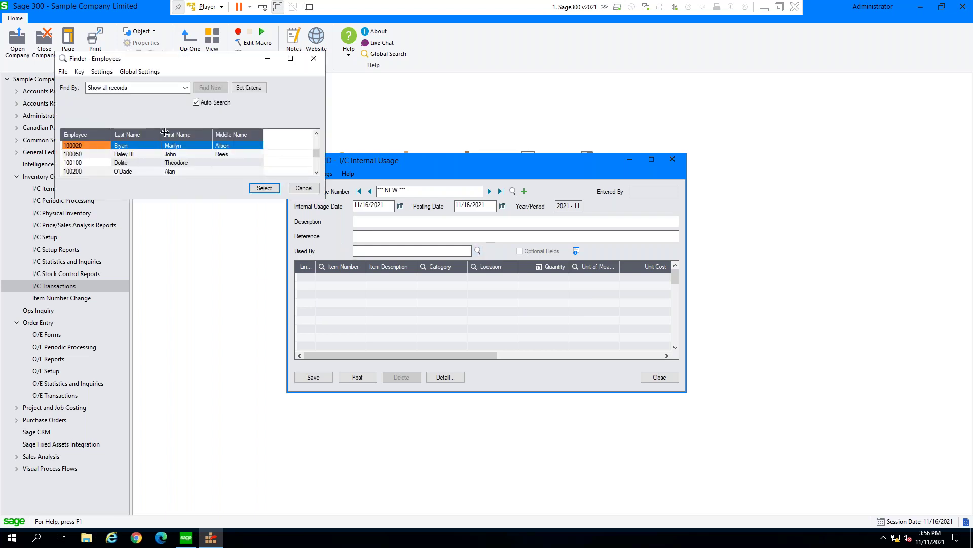
click(303, 189)
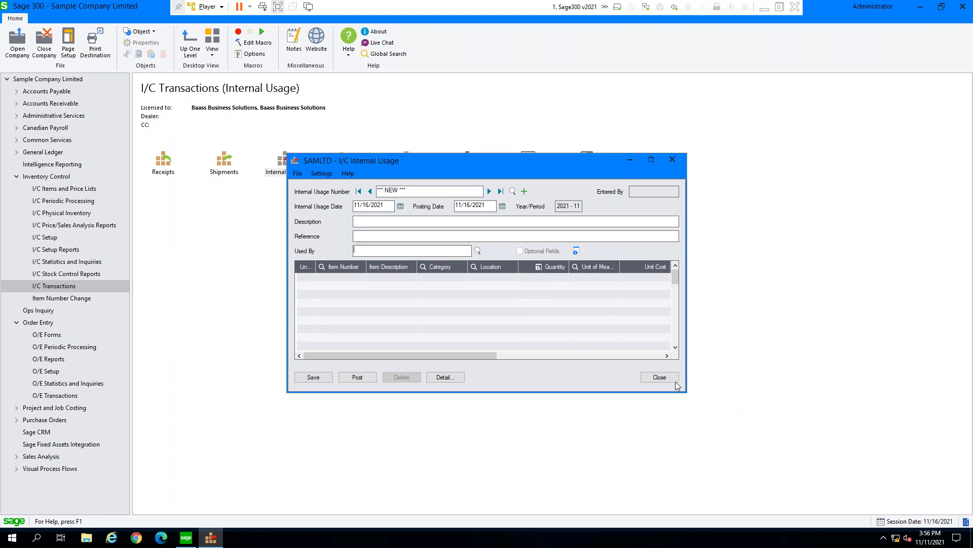
click(659, 377)
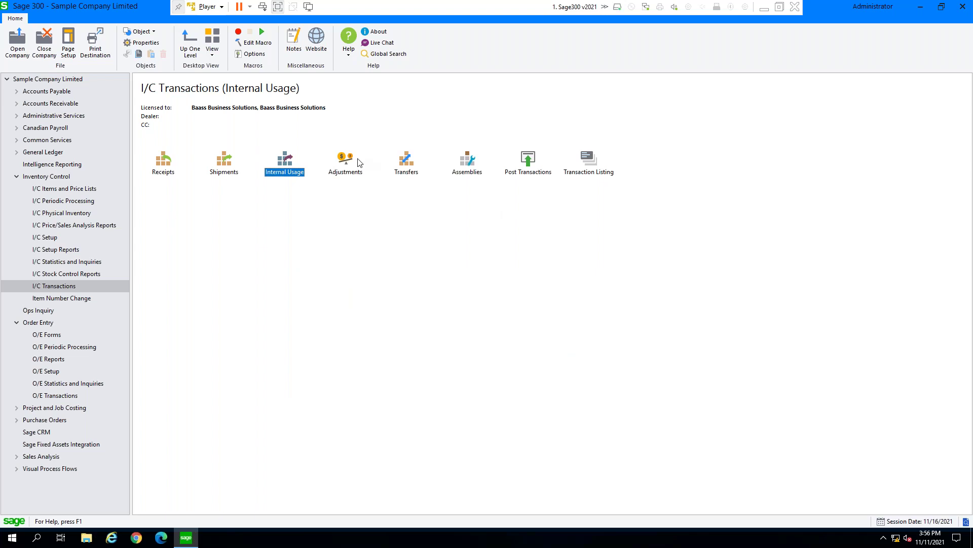
Step: Open I/C Adjustments and add a line for item A1-103/0
double_click(344, 173)
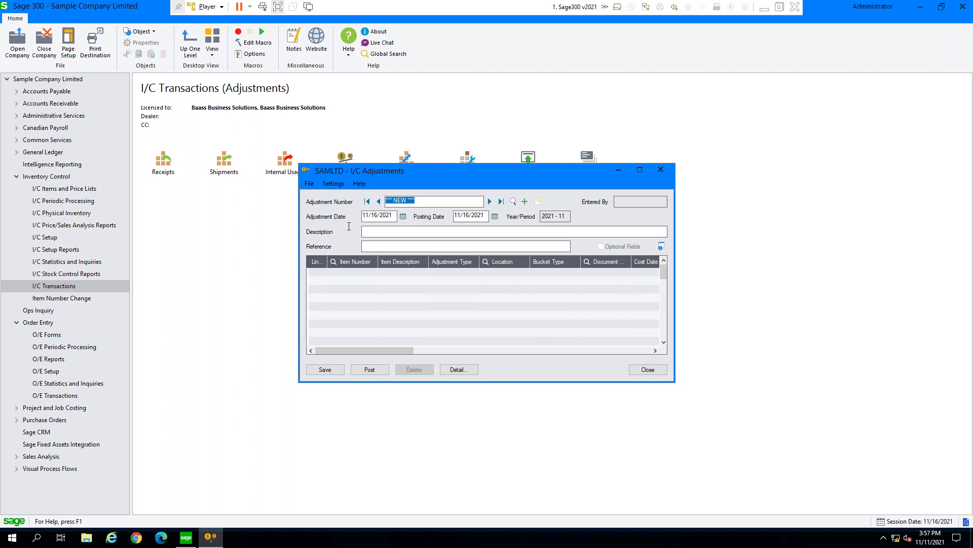
click(327, 277)
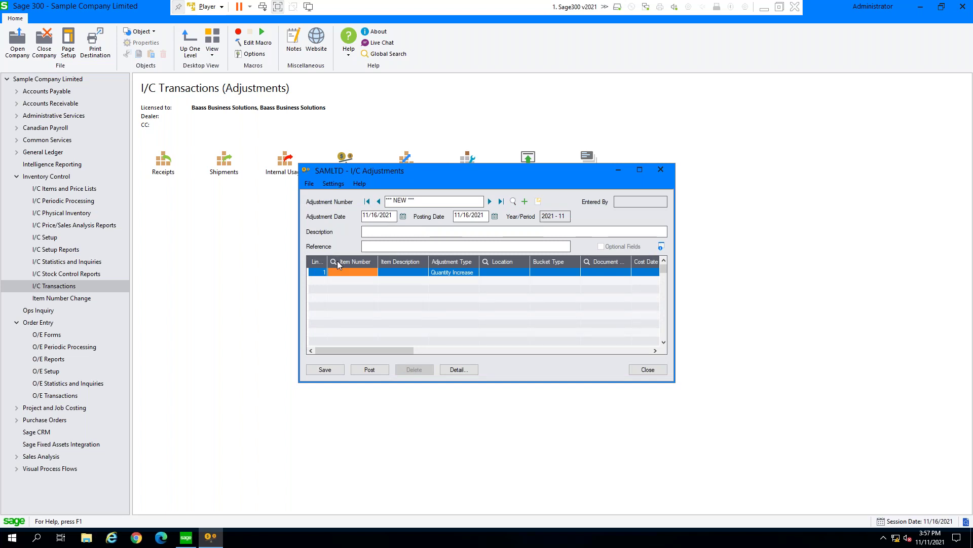
click(335, 261)
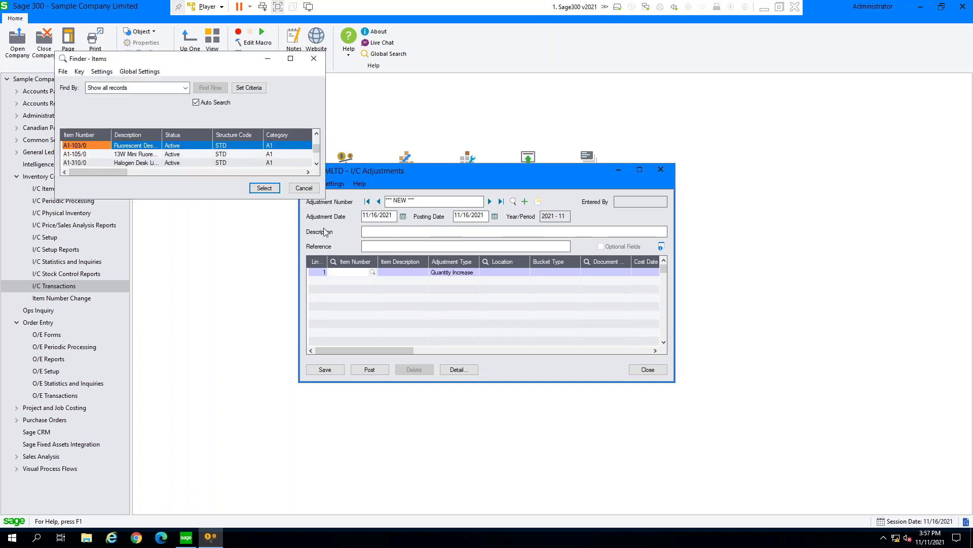
click(264, 188)
click(467, 277)
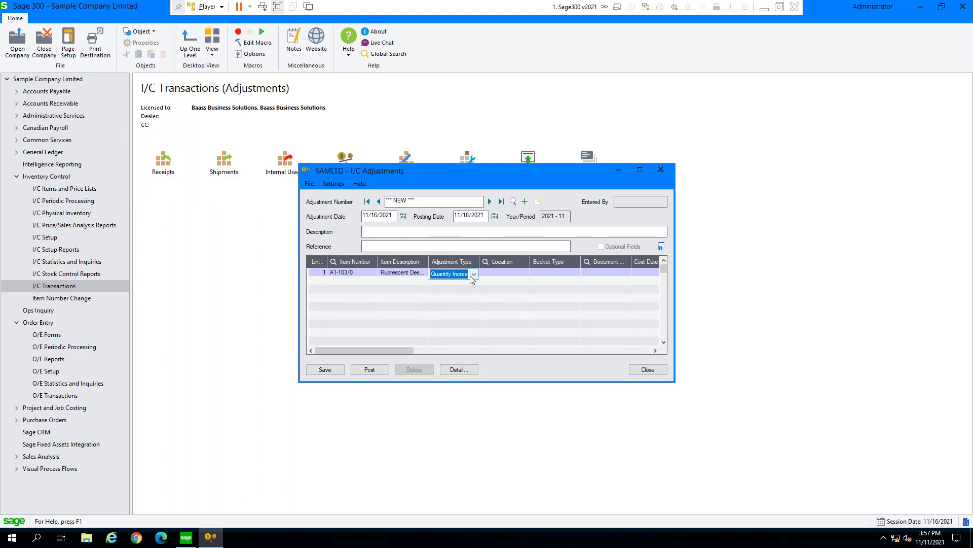
Step: Set the line to Both Increase, location 1, quantity 1, cost adjustment 29.09
click(474, 274)
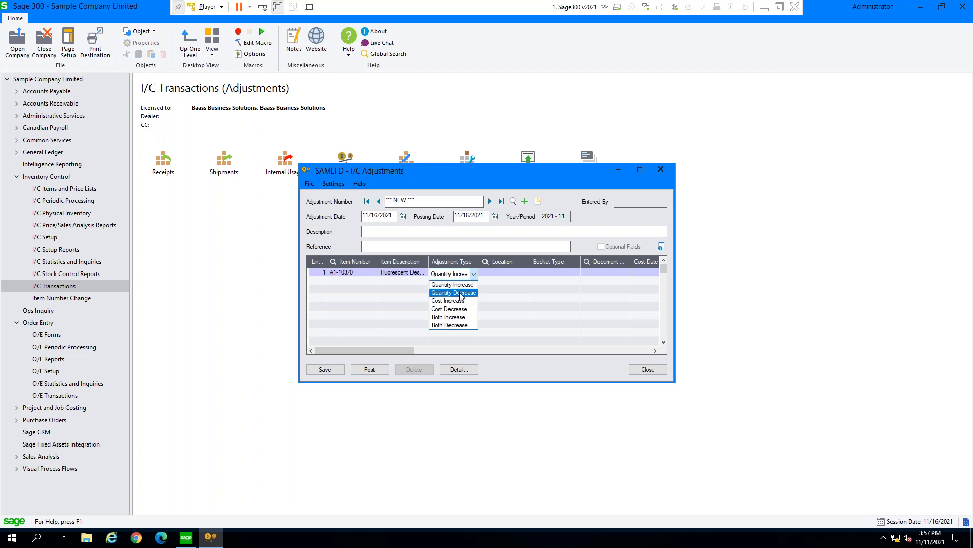
click(440, 317)
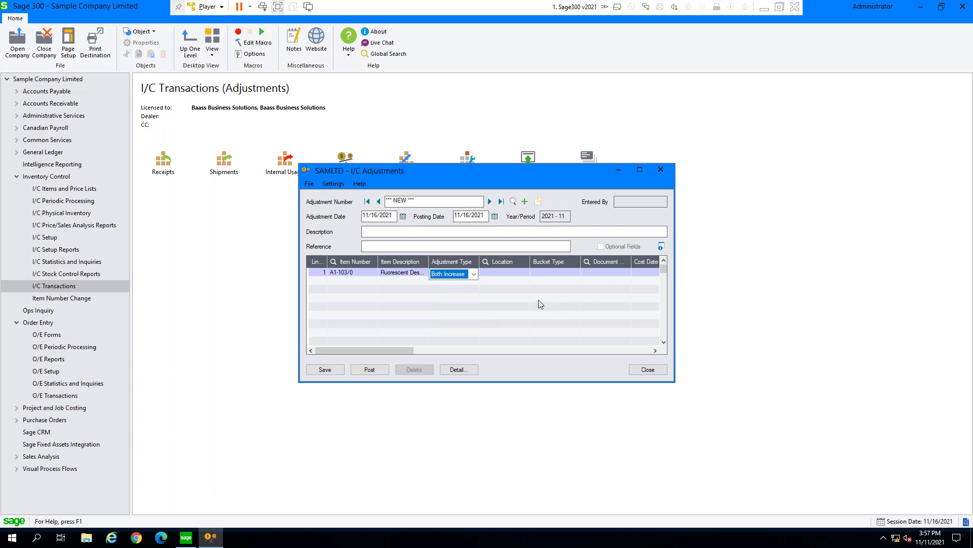
click(516, 272)
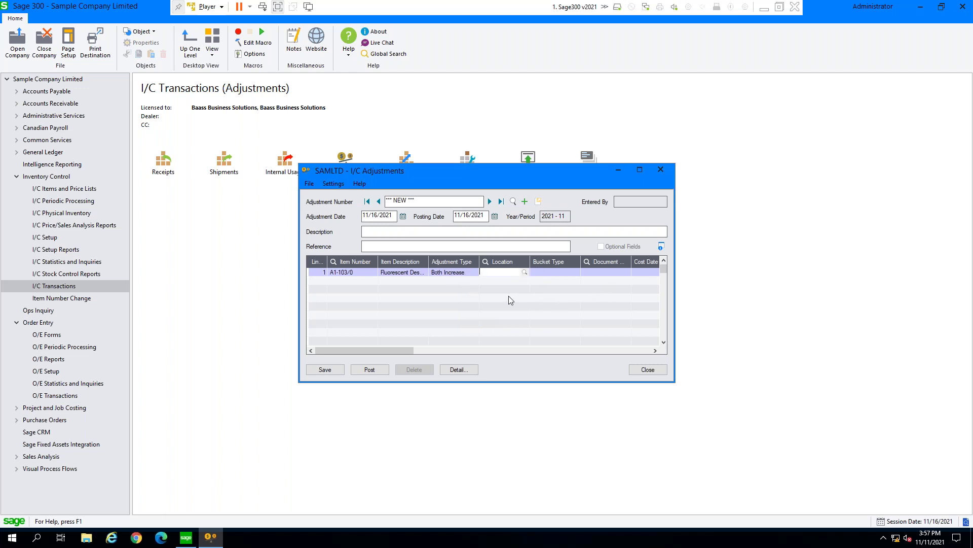
text(1)
key(Tab)
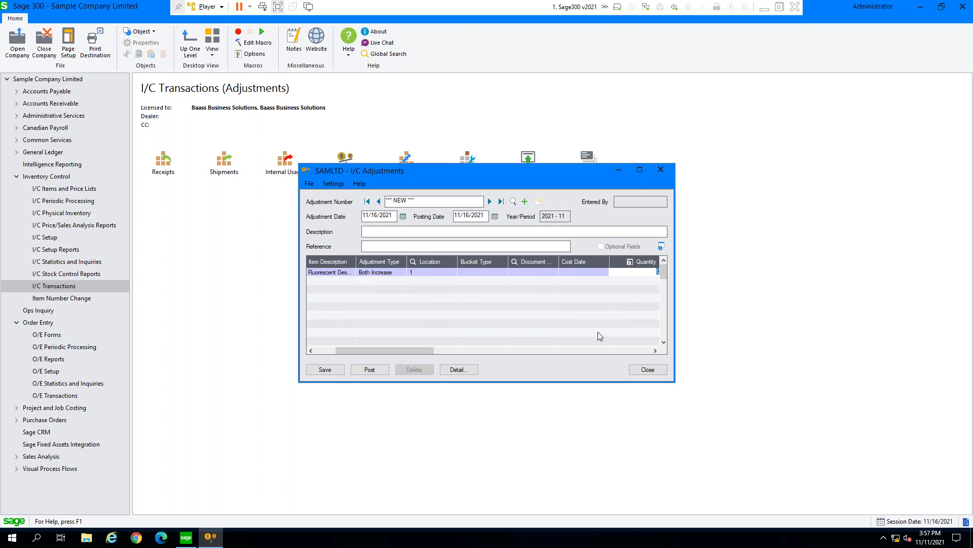
click(655, 351)
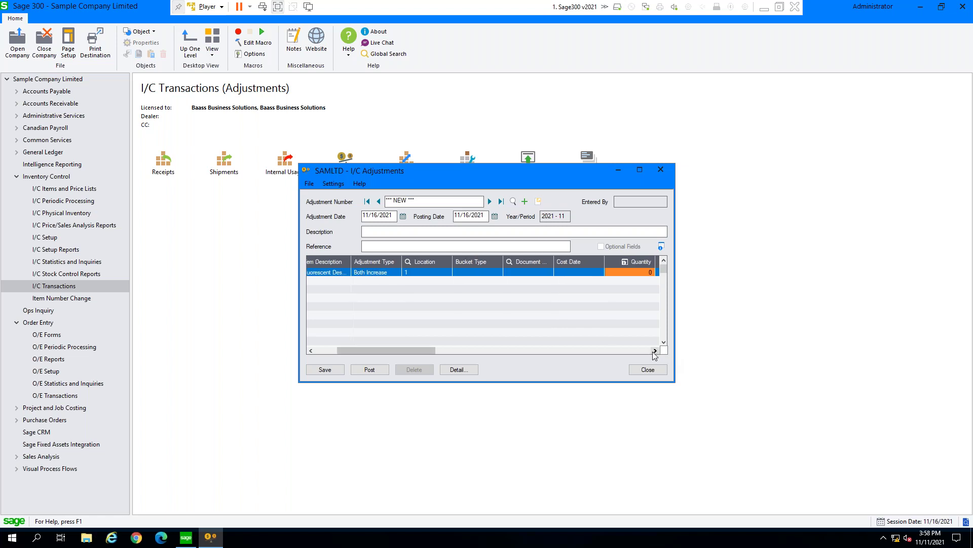
click(654, 351)
click(654, 351)
click(655, 351)
text(1)
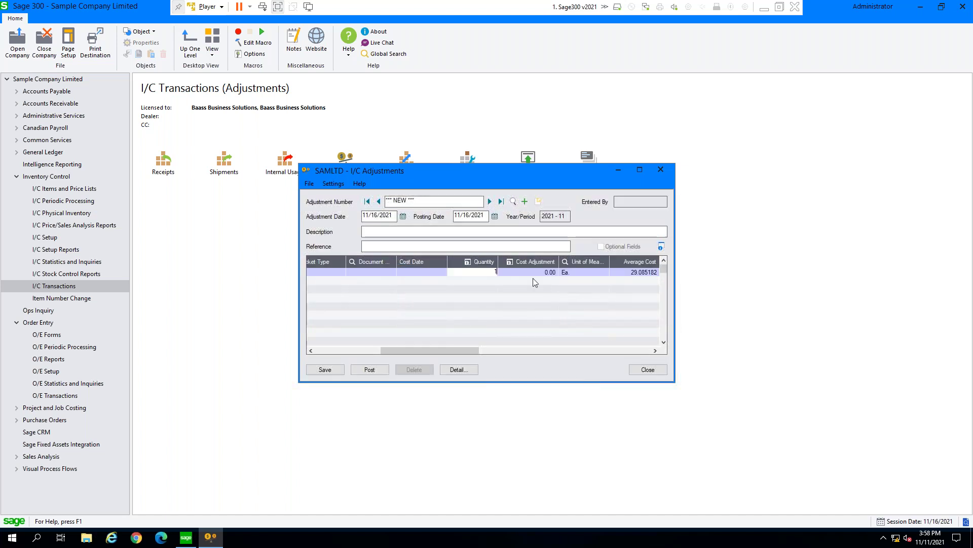
key(Tab)
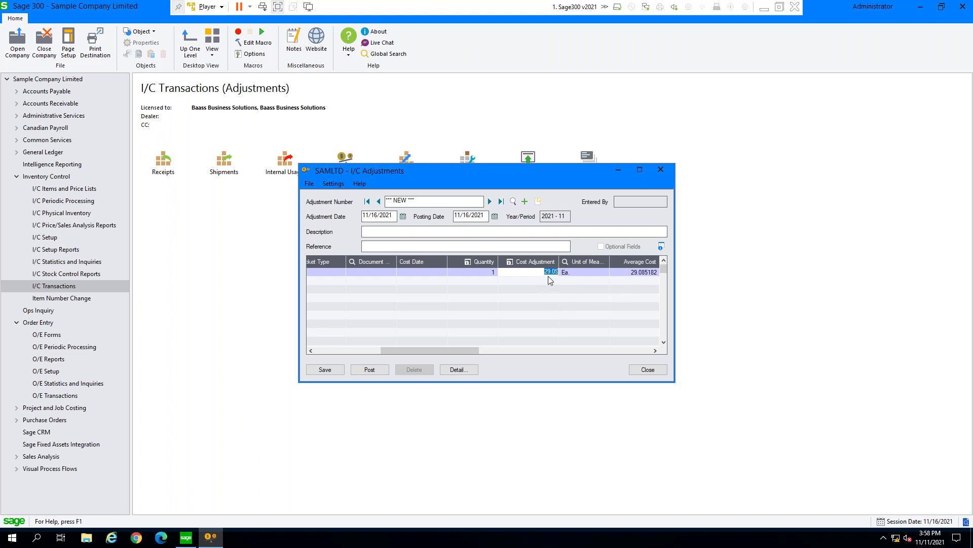
key(Return)
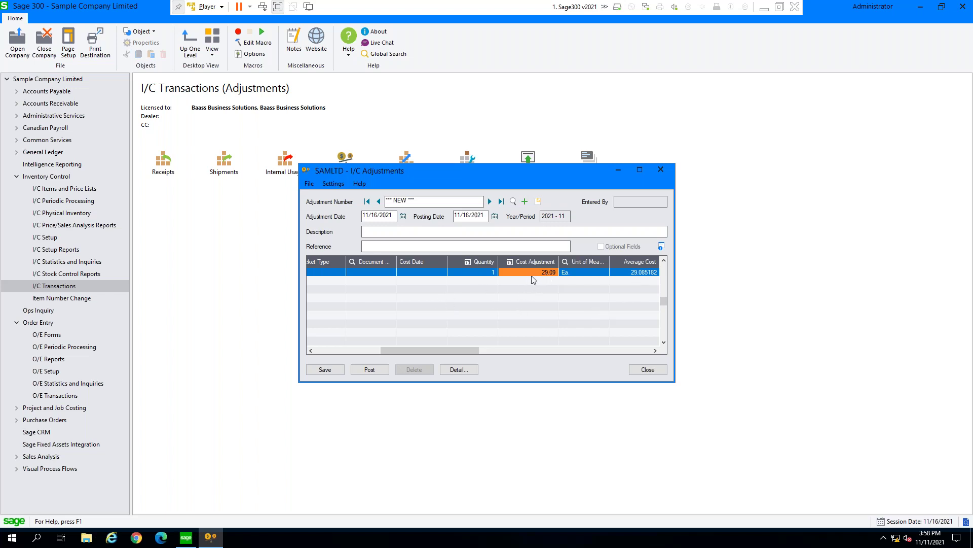
Step: Post the adjustment without deleting it, and close I/C Adjustments
click(367, 371)
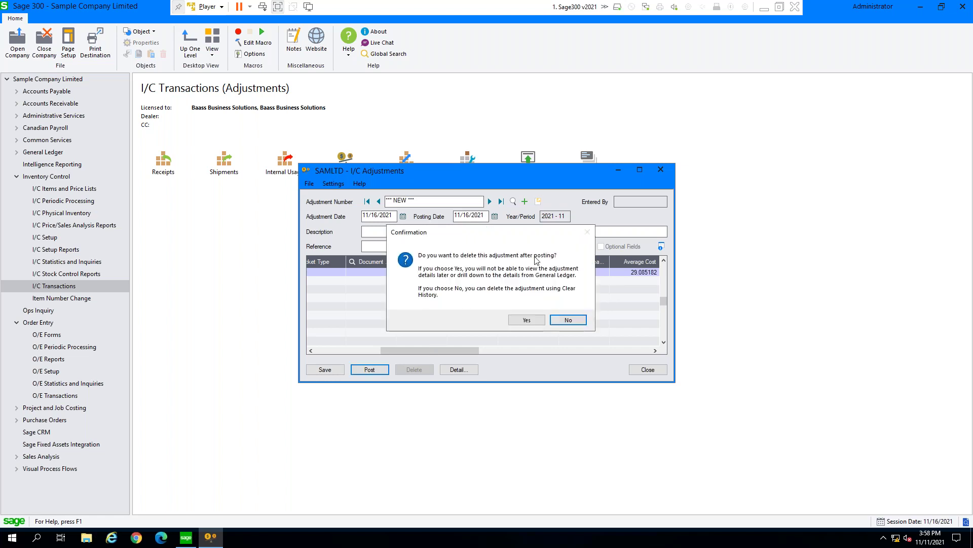
click(572, 320)
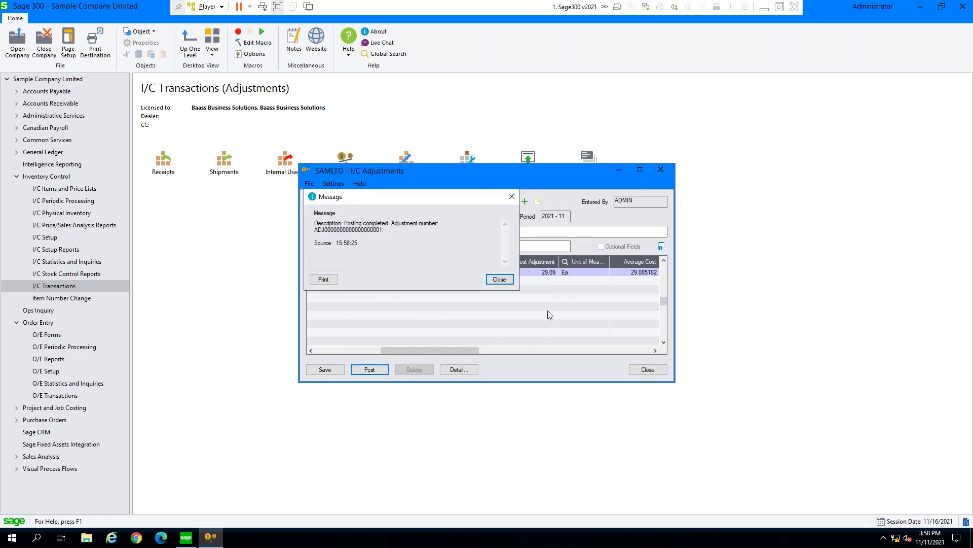
click(499, 279)
click(648, 369)
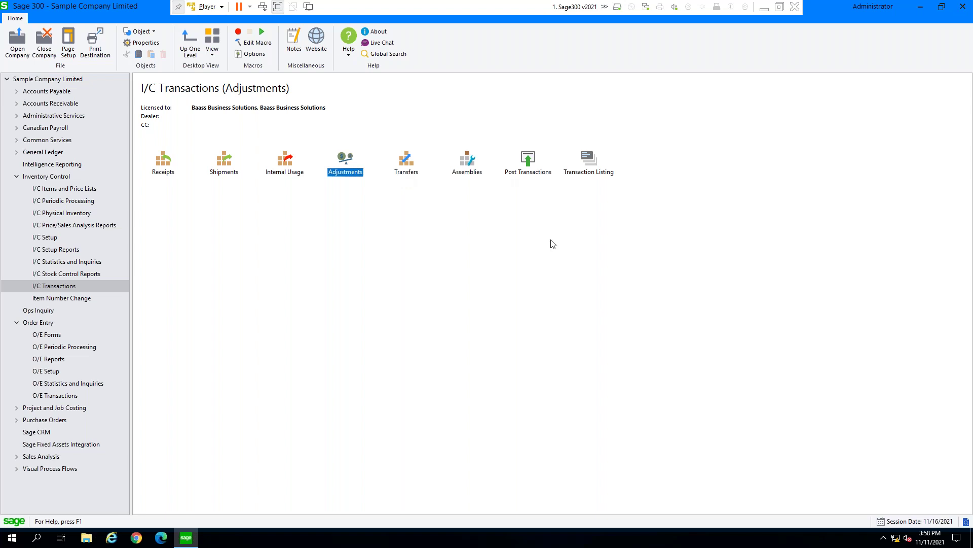
click(474, 168)
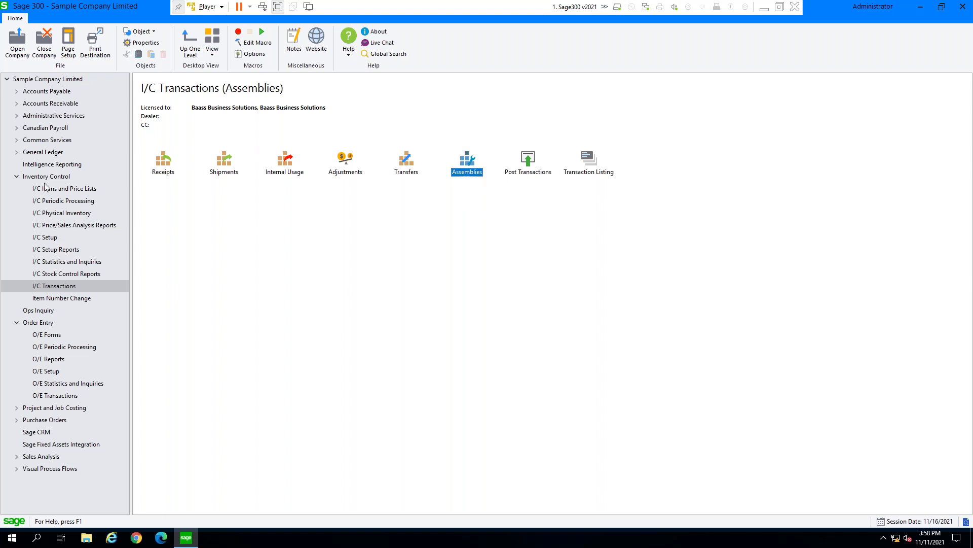
Step: Run Day End Processing from I/C Periodic Processing and close its completion message
click(62, 202)
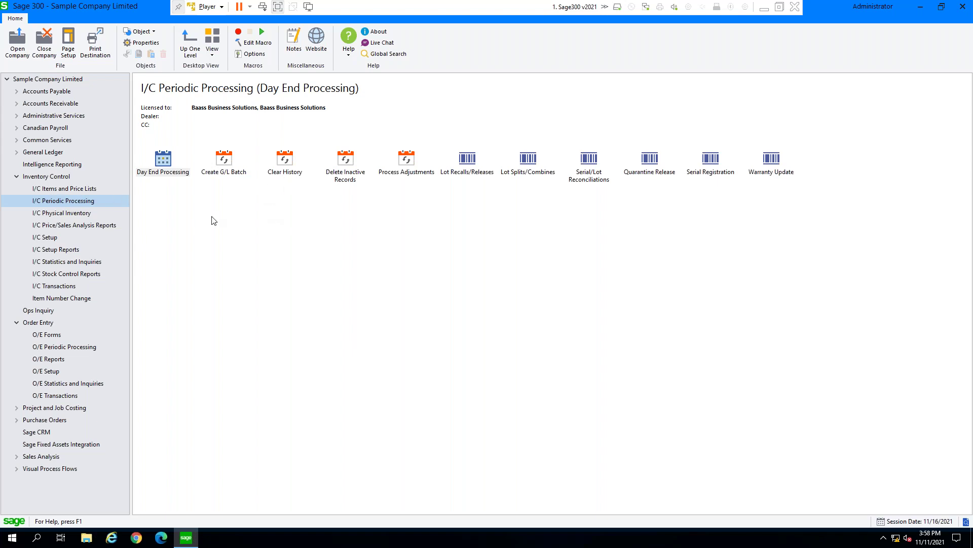
double_click(162, 160)
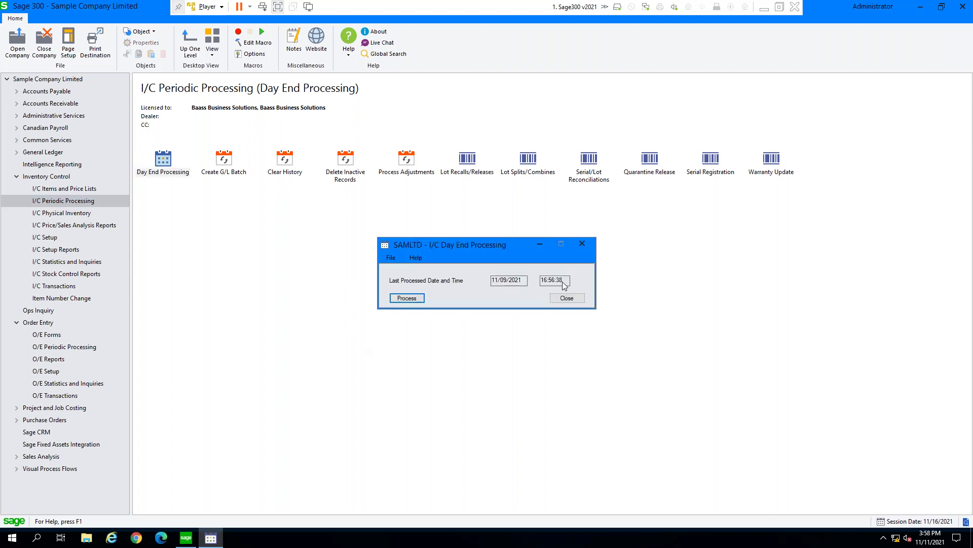
click(407, 298)
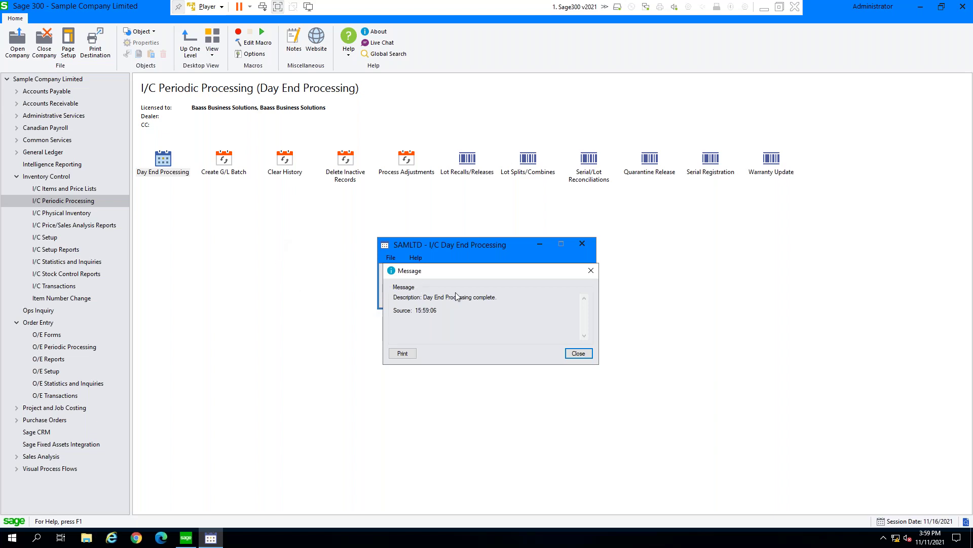
click(577, 355)
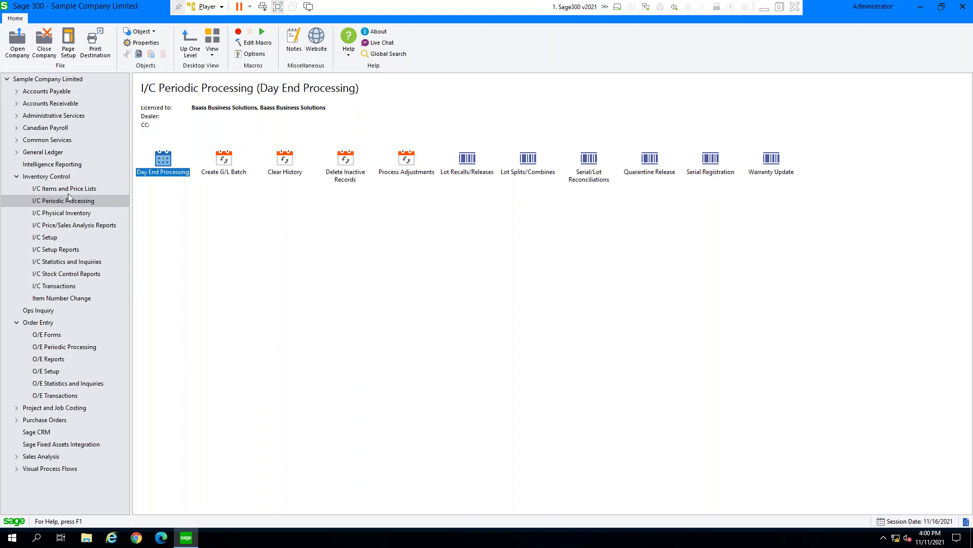
Step: Load serial number April-00101 for the Answering Machine in I/C Serial Numbers
click(56, 287)
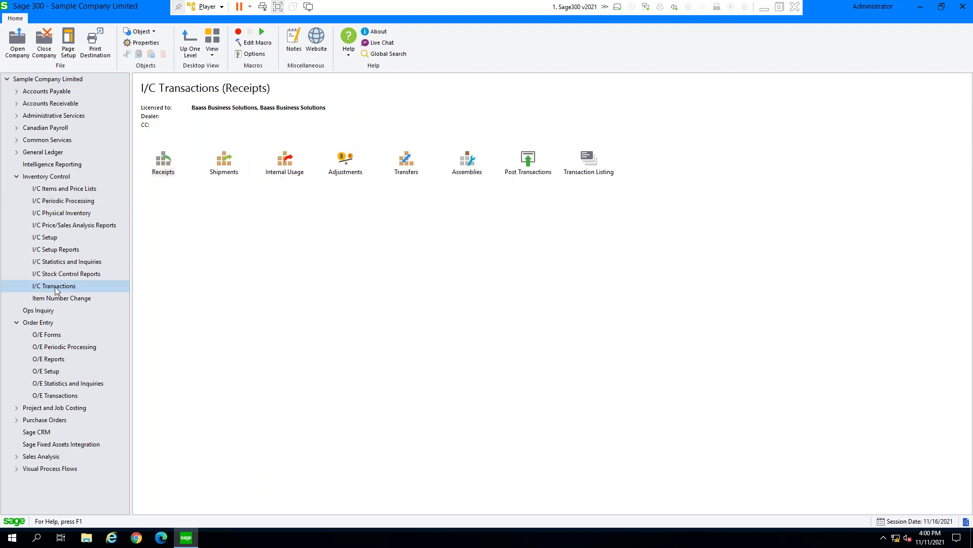
click(63, 191)
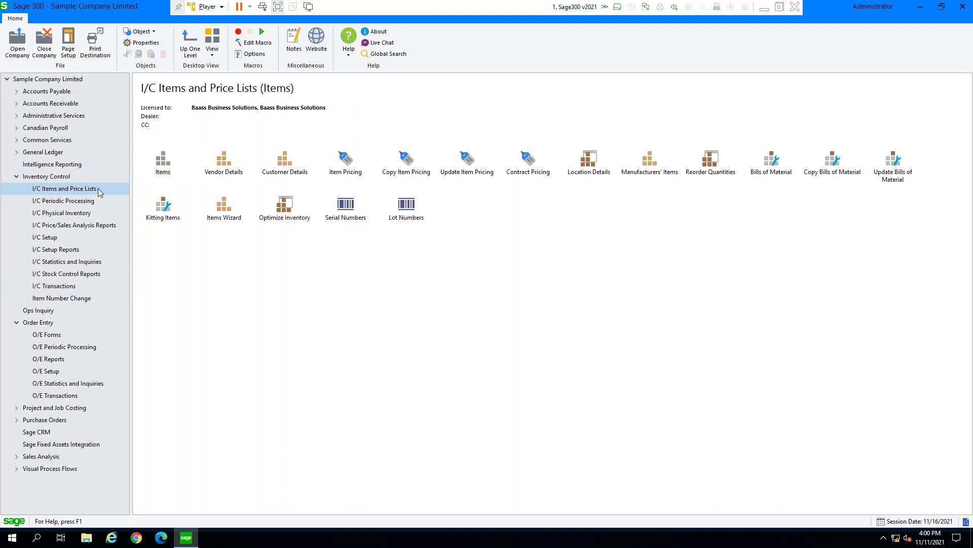
double_click(347, 213)
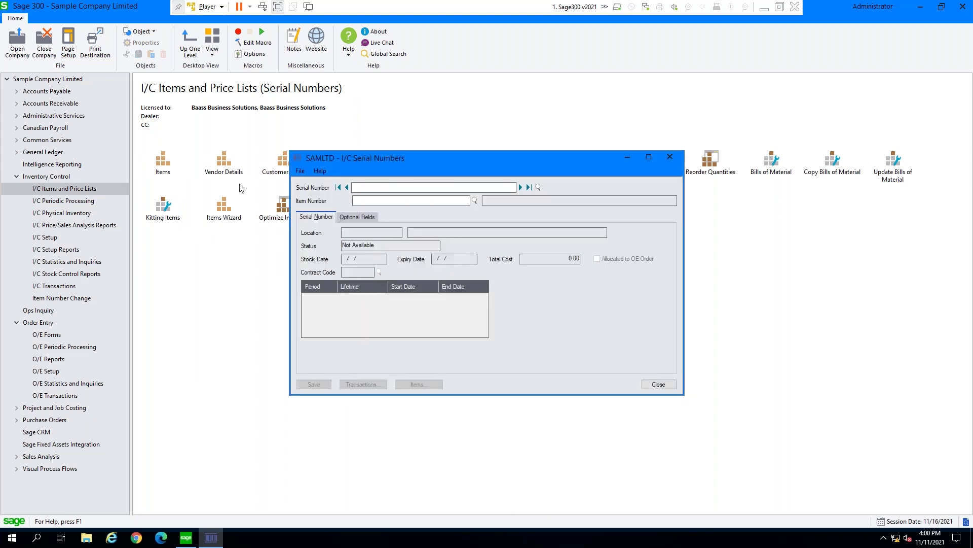
click(520, 187)
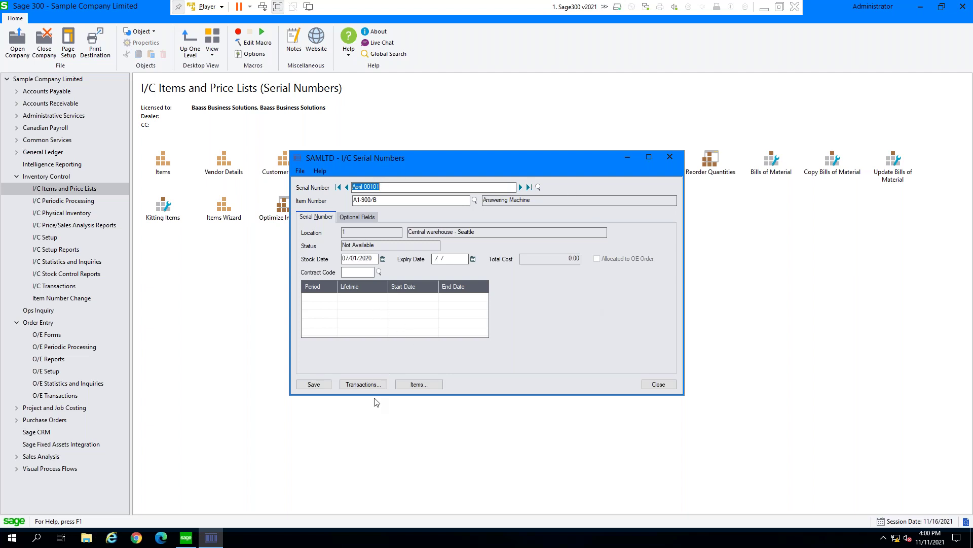
Step: Browse the serial's INV100 receipt and internal usage transactions, then close both windows
click(363, 385)
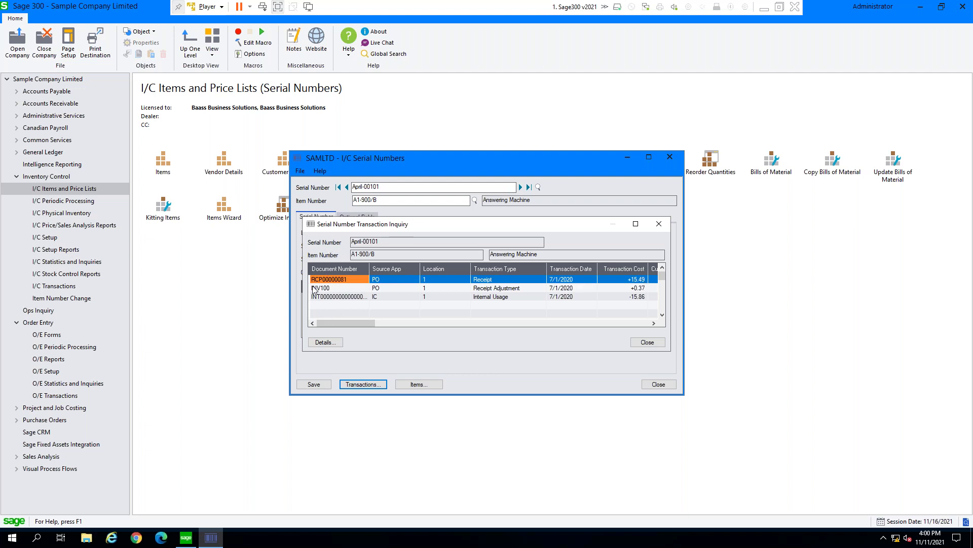
click(333, 288)
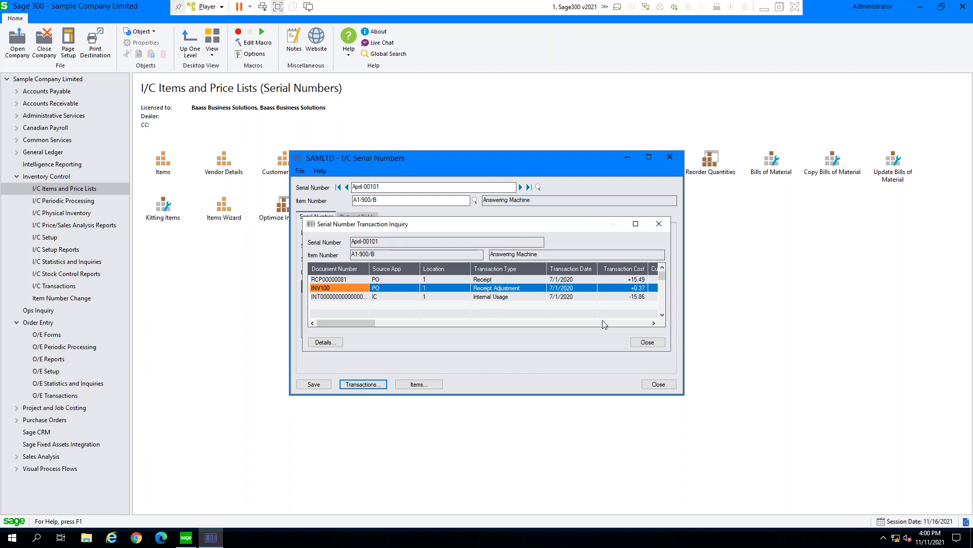
click(634, 298)
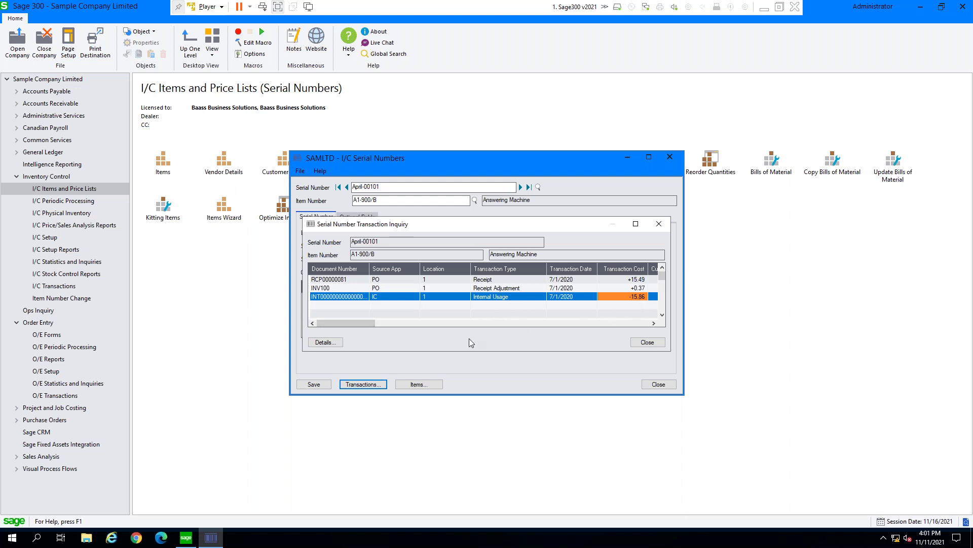
click(640, 344)
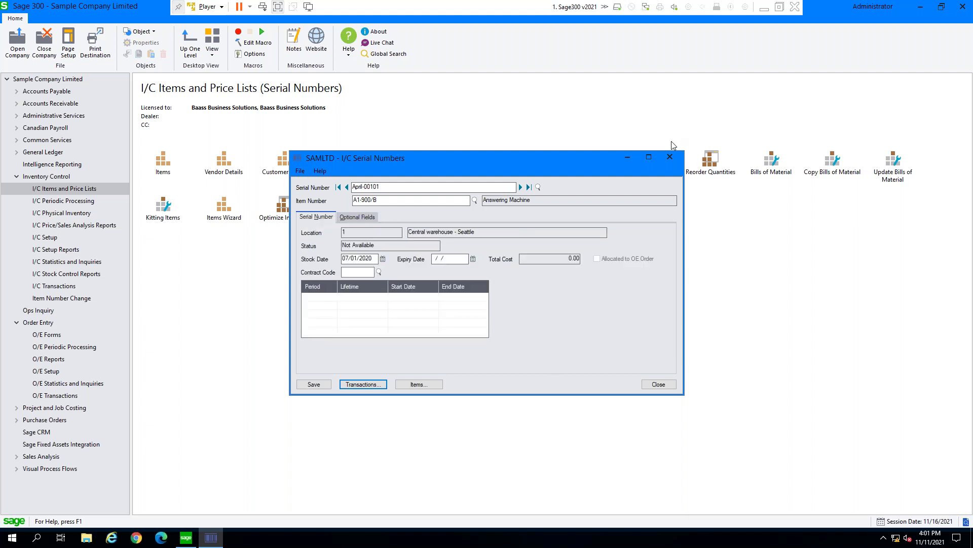
click(671, 158)
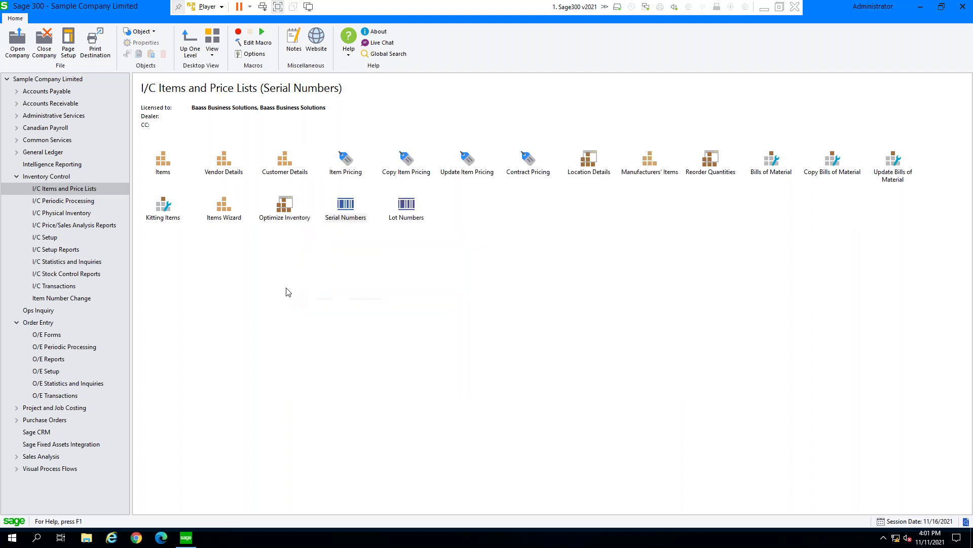
Step: View lot 00016-April for the A1-900/G Calculator and its expiry date, then close it
double_click(403, 212)
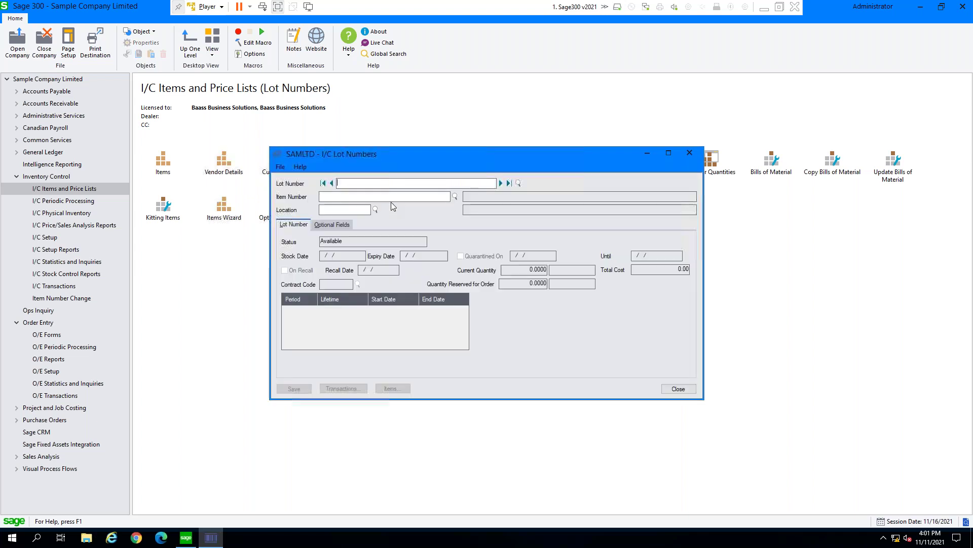
click(500, 183)
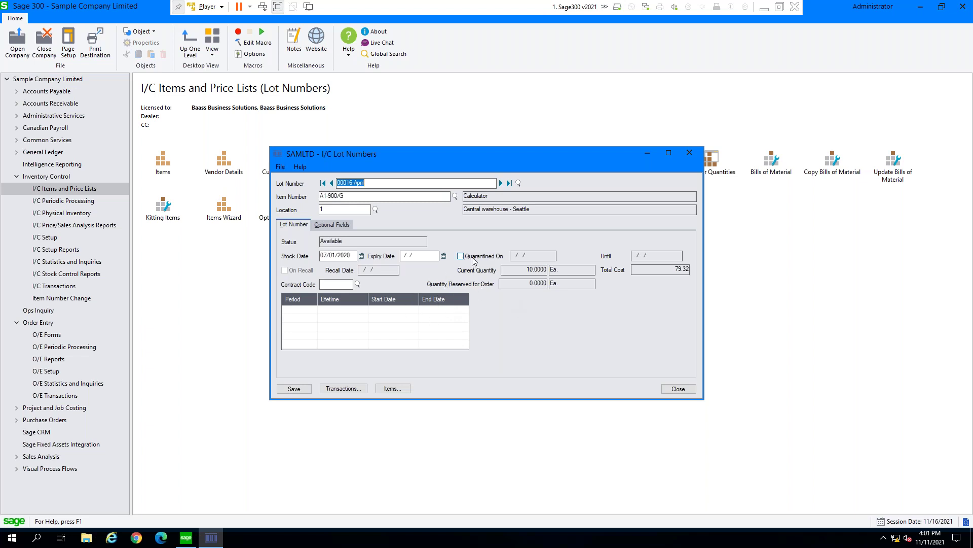
click(406, 256)
click(689, 153)
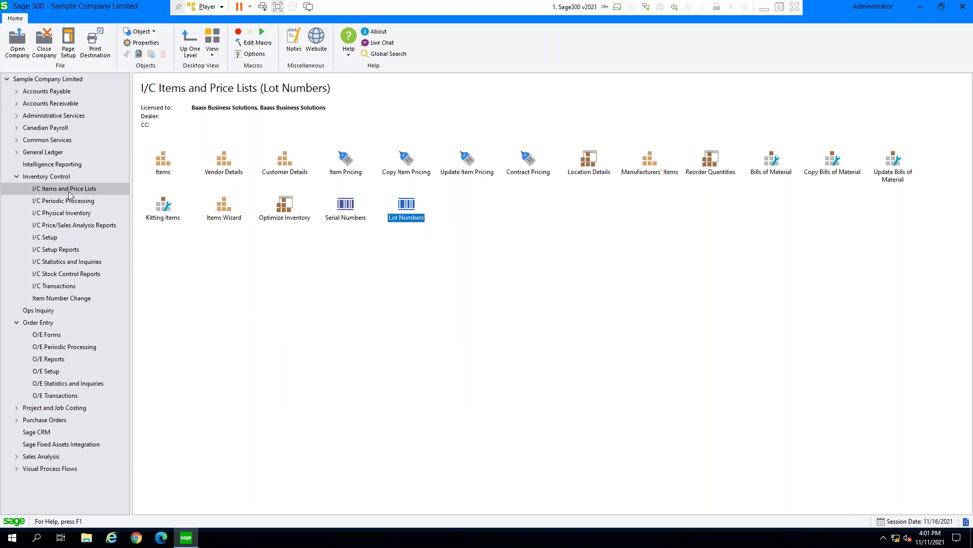
click(45, 213)
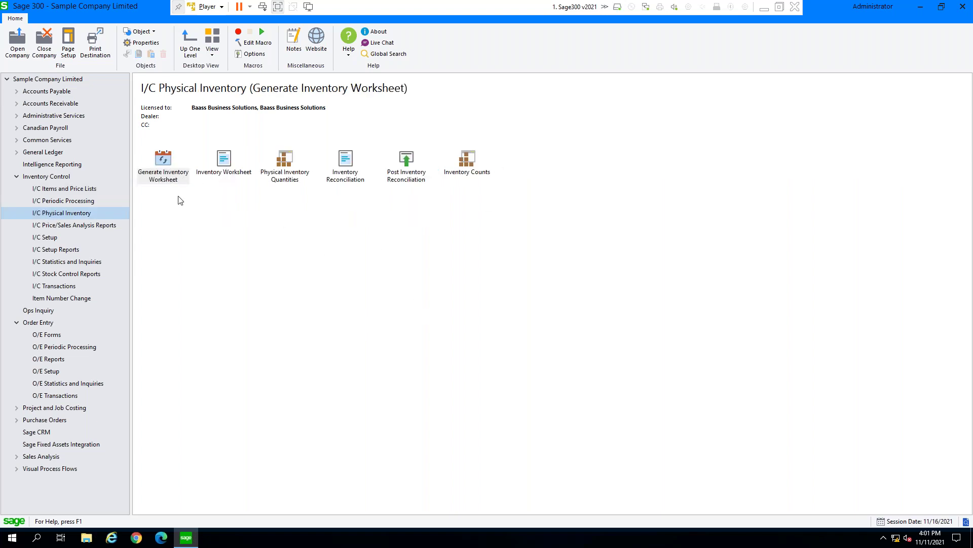
double_click(162, 159)
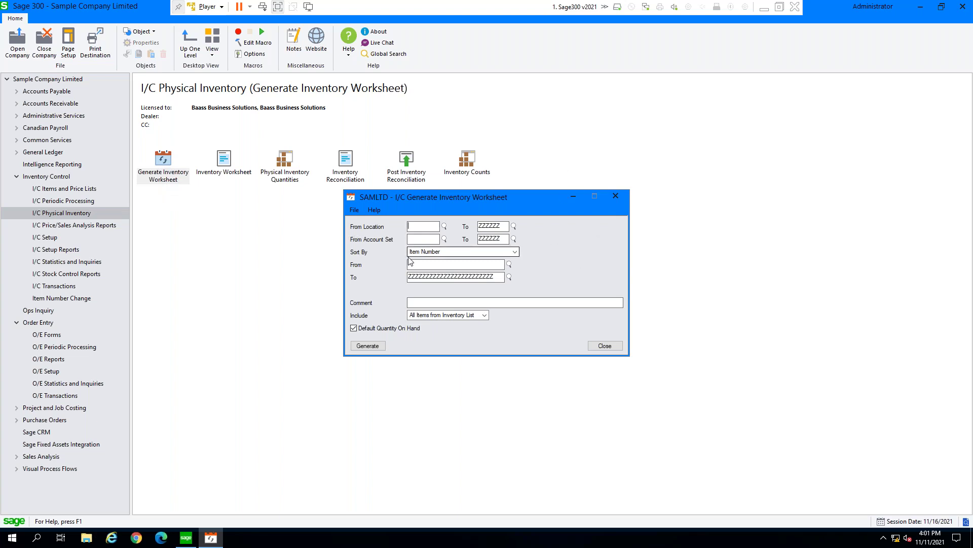
click(432, 255)
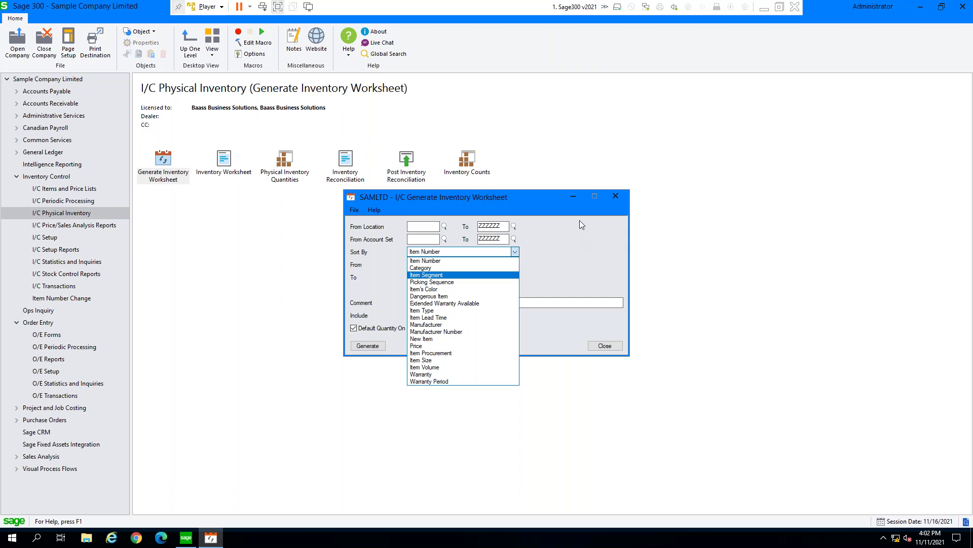
click(567, 245)
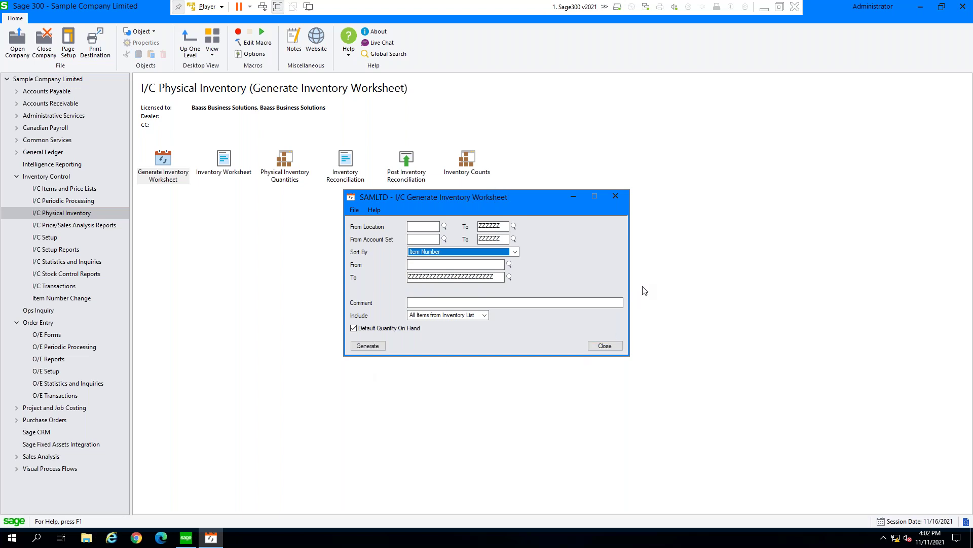
click(605, 345)
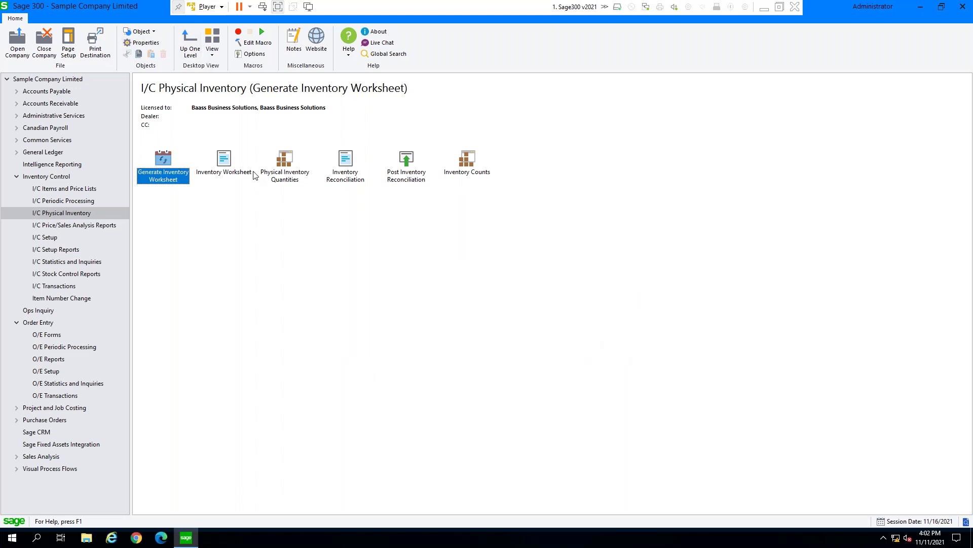
Step: Preview the Central warehouse inventory worksheet with Unit Cost, then open Inventory Counts
click(224, 167)
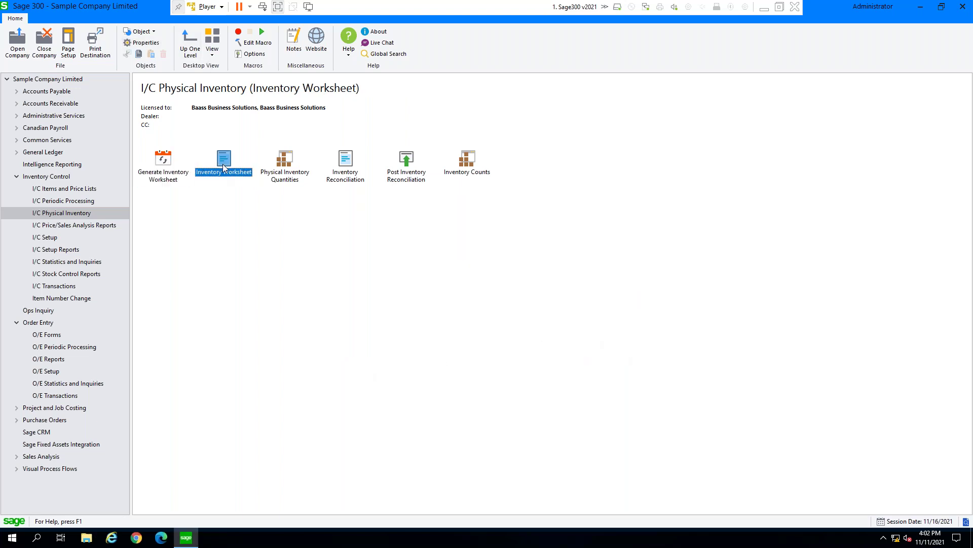
double_click(223, 161)
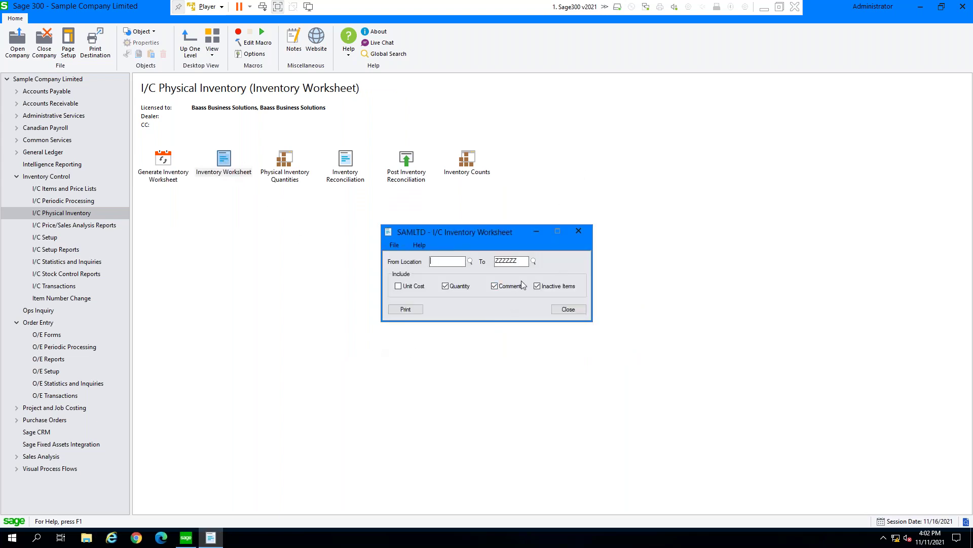
click(413, 287)
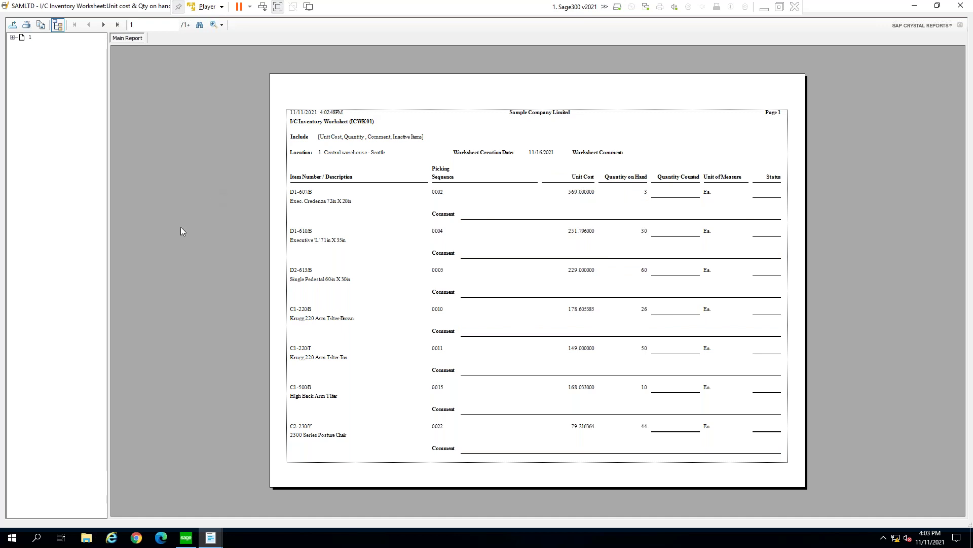
click(960, 6)
click(568, 309)
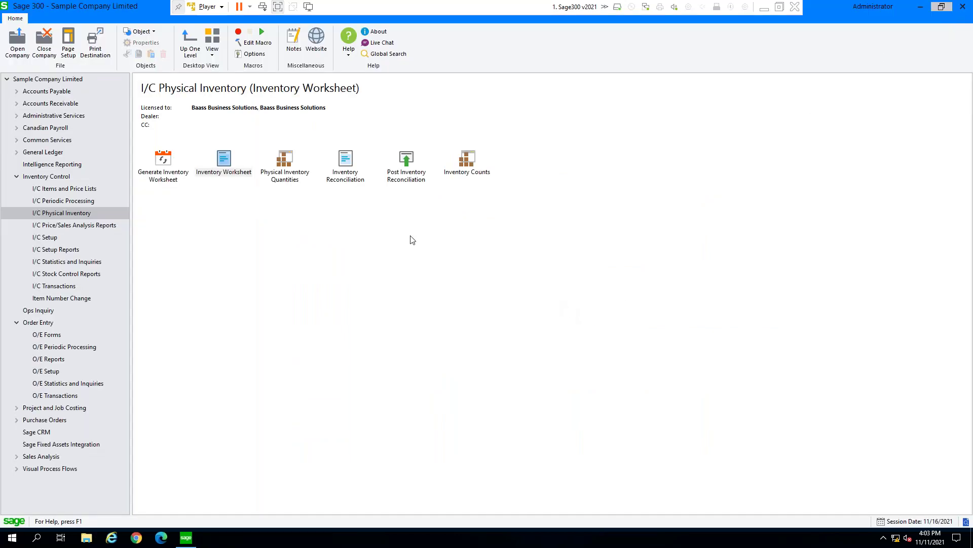
click(286, 168)
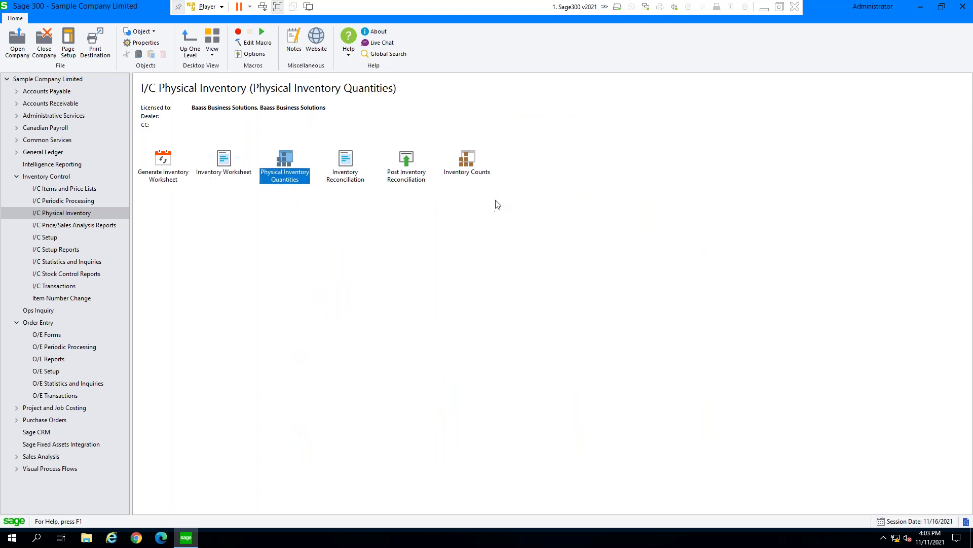
double_click(468, 165)
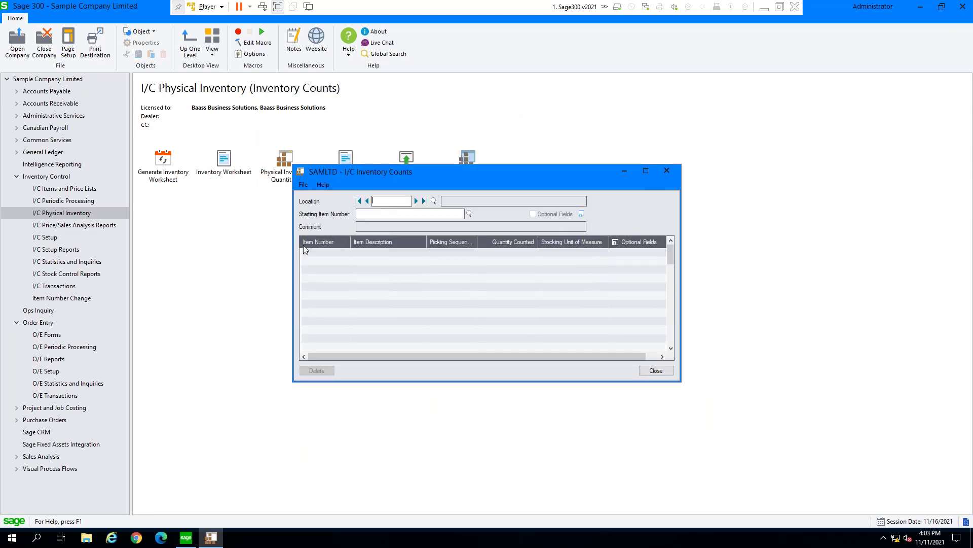
Step: Load Central warehouse counts and change the Fluorescent Desk Lamp A1-103/0 counted quantity to 135
click(416, 200)
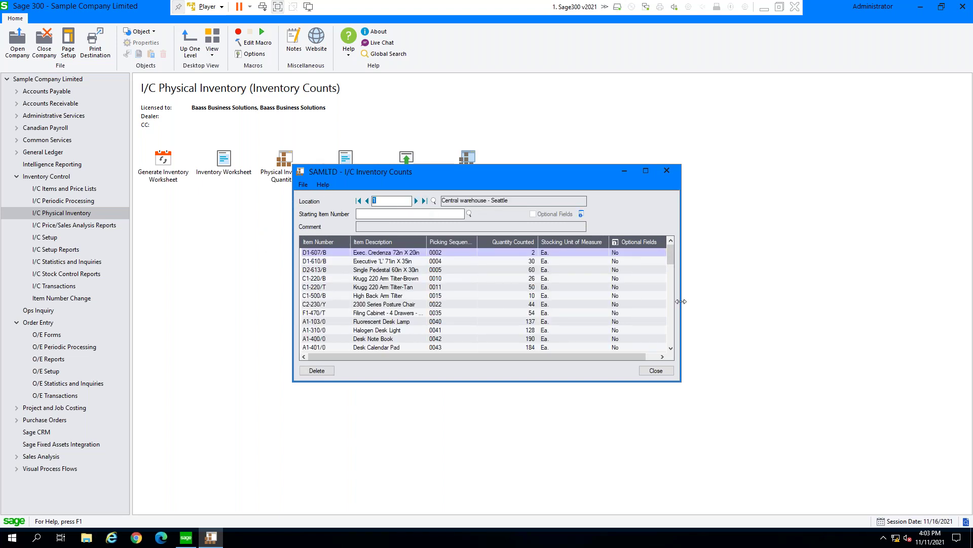
drag(680, 302, 803, 302)
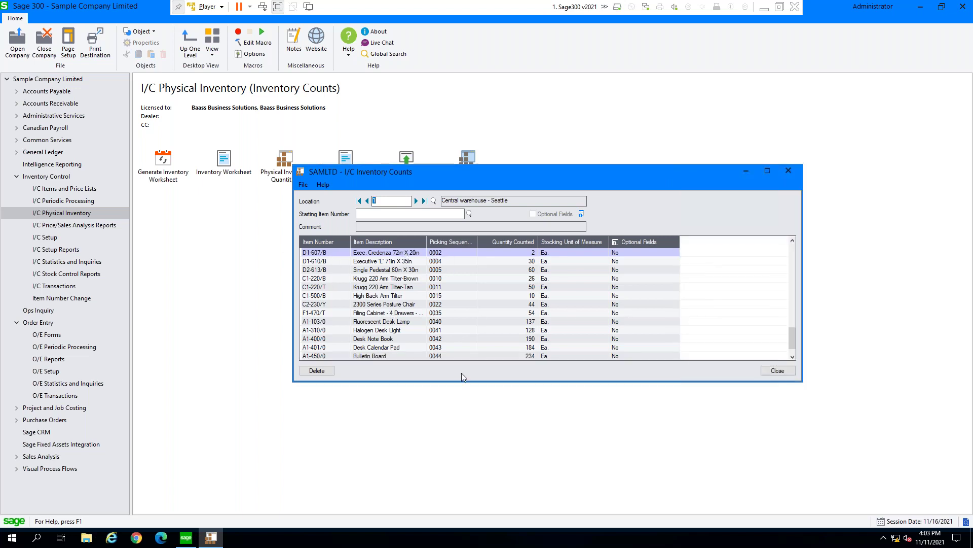
click(524, 255)
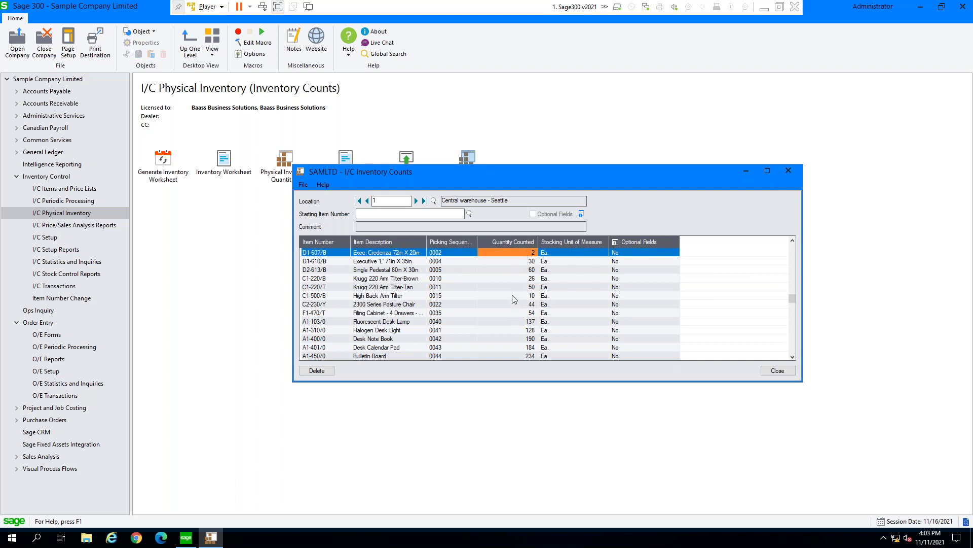
click(520, 322)
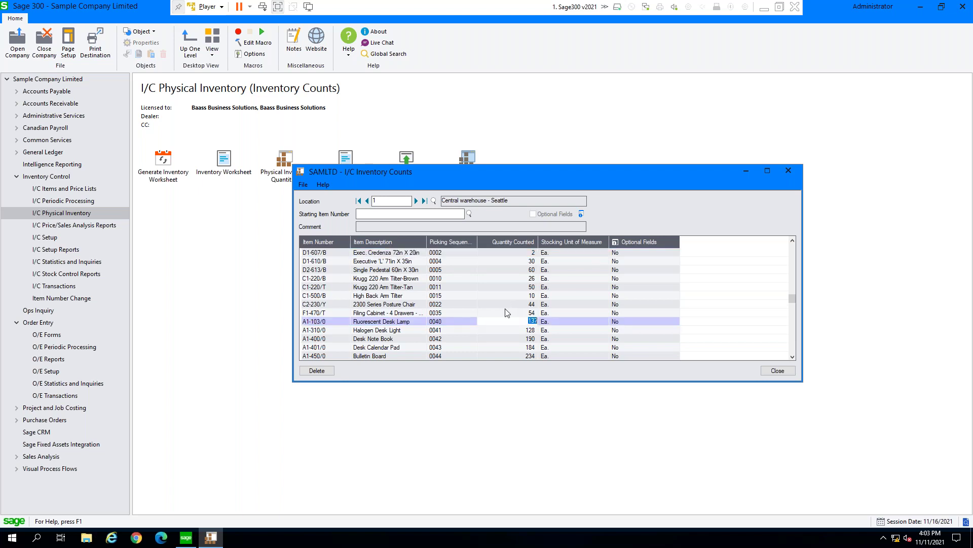
text(1)
key(Down)
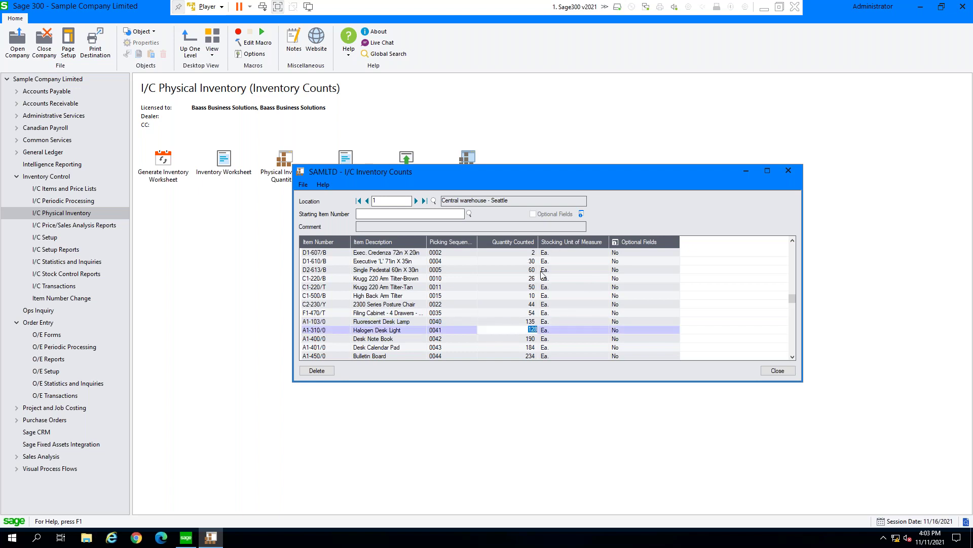
key(Return)
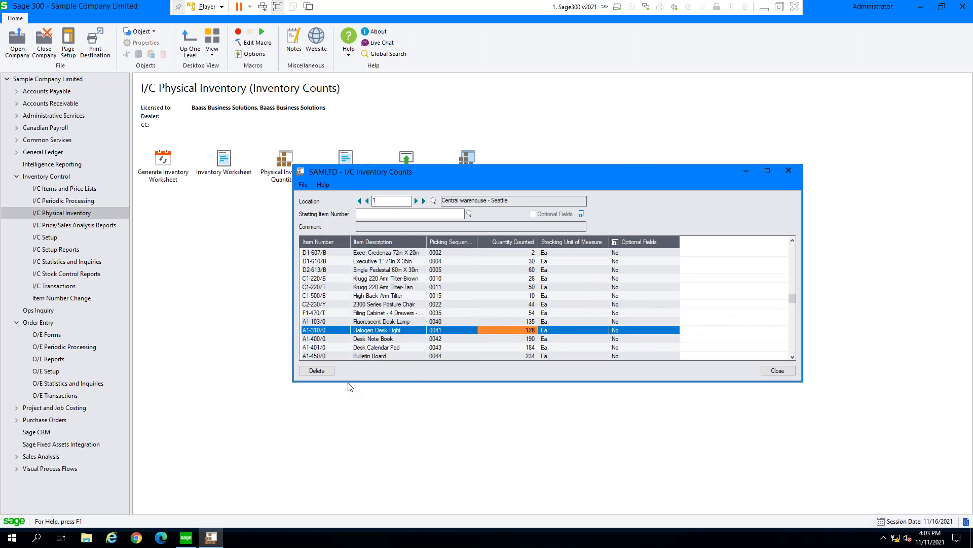
Step: Close Inventory Counts and load Central warehouse - Seattle in Physical Inventory Quantities
click(778, 371)
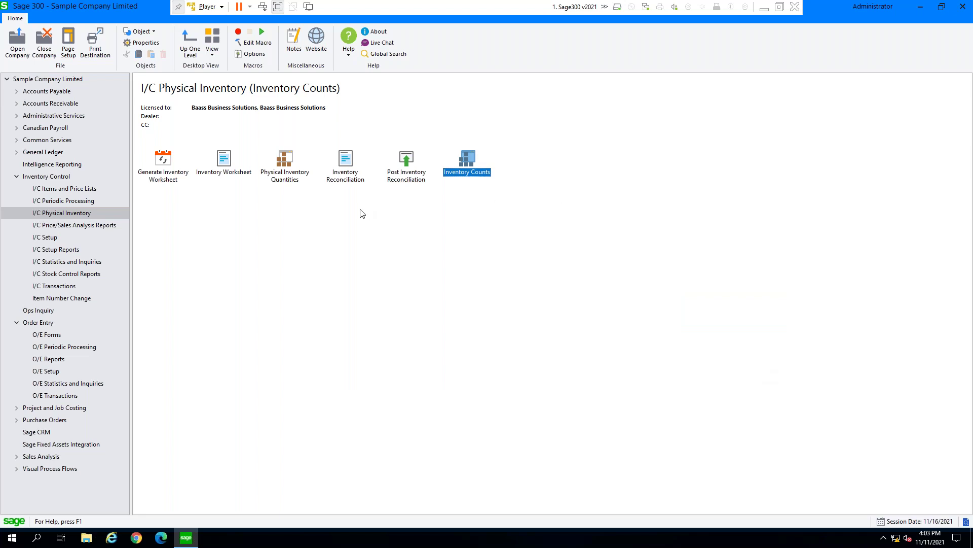
double_click(289, 170)
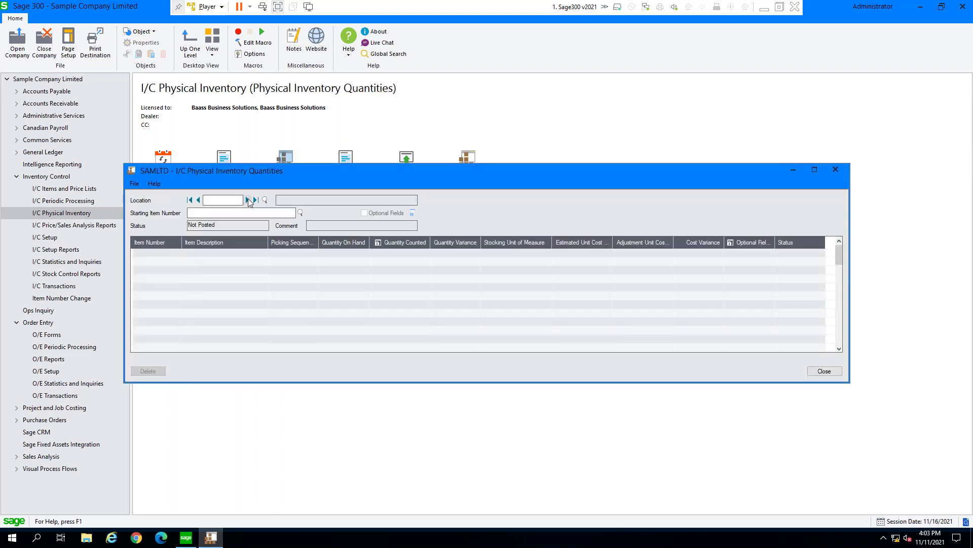
click(248, 199)
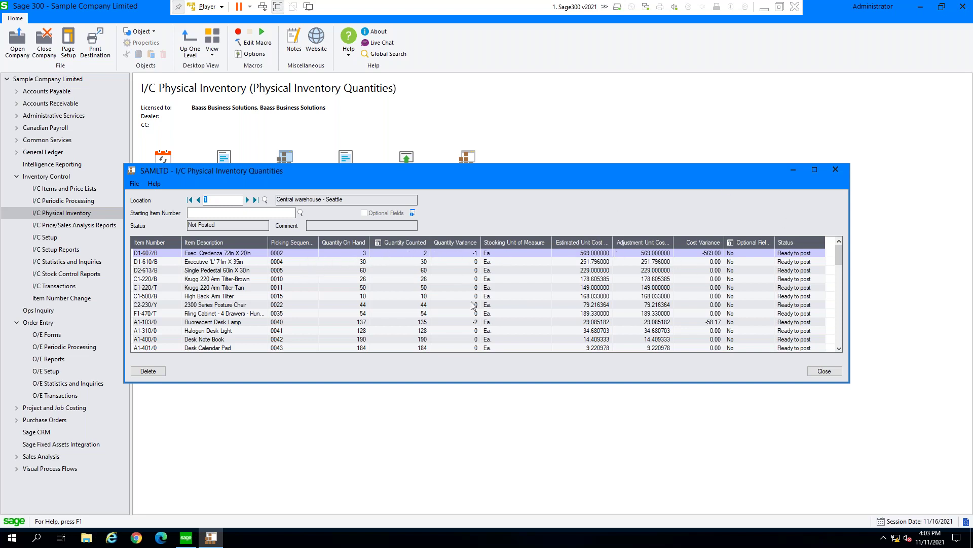
Step: Review A1-103/0 quantity and cost variances and A1-105/0's on-hold status, then close the screen
click(452, 325)
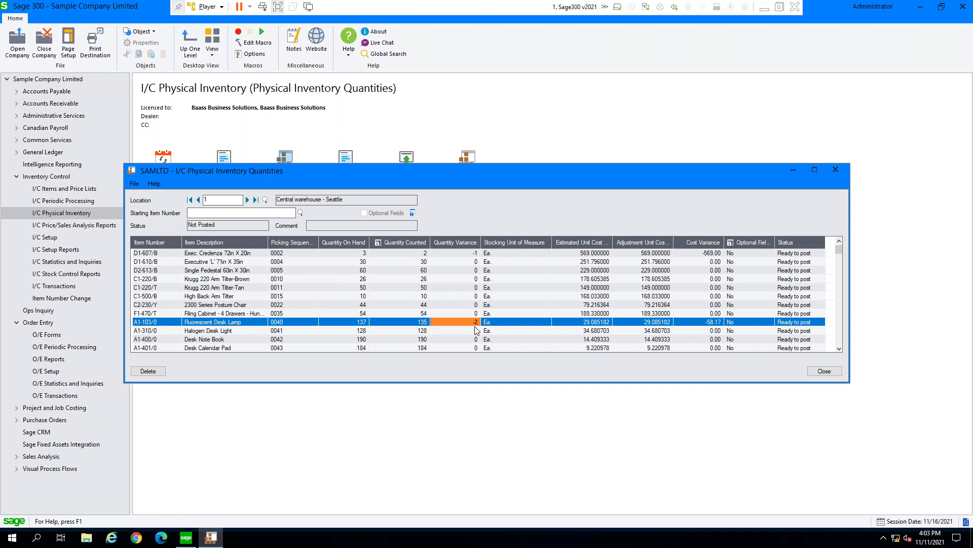
click(708, 325)
double_click(660, 322)
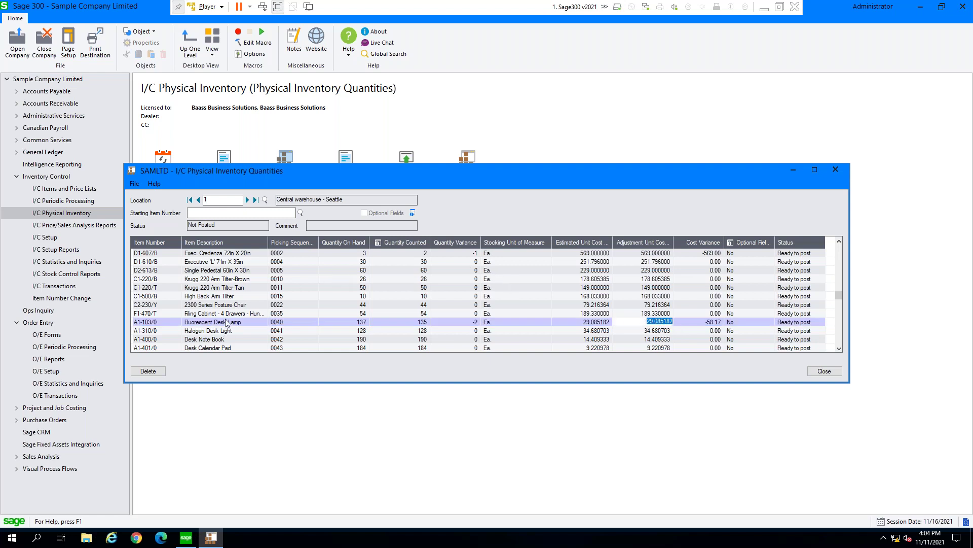
click(888, 302)
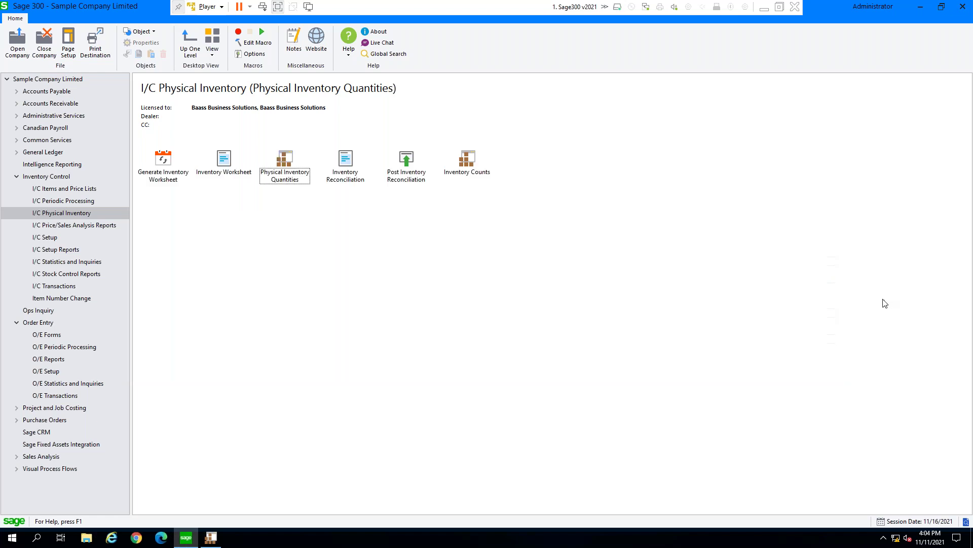
click(209, 537)
click(547, 340)
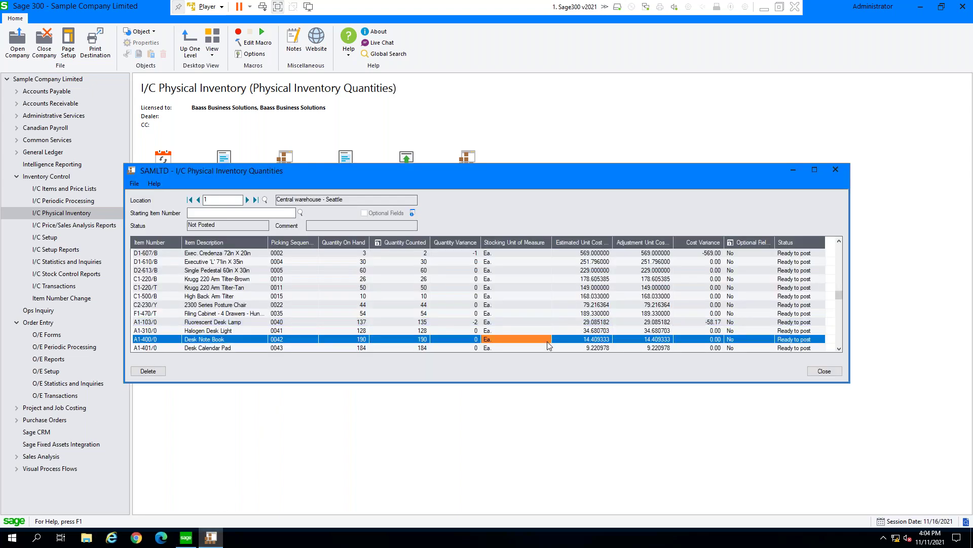
key(Down)
key(Down)
key(Down)
key(Down)
key(Down)
click(793, 339)
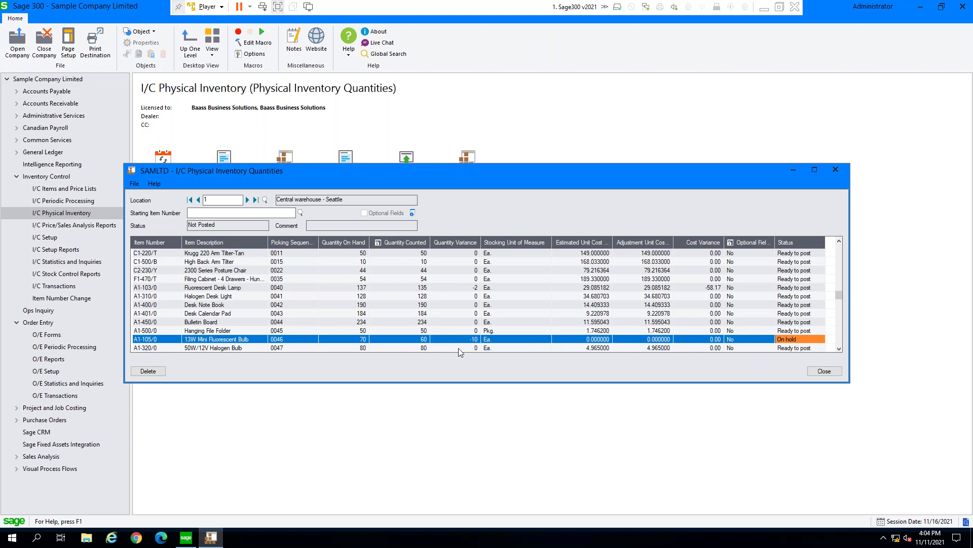
click(816, 372)
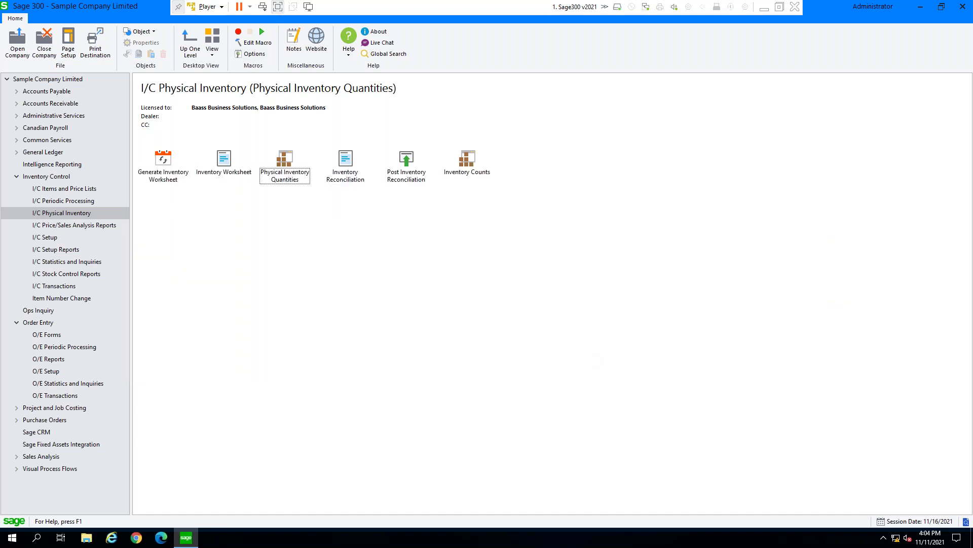
Step: Print the Inventory Reconciliation report for quantity-variance items only, without comments, in stocking units only
double_click(345, 167)
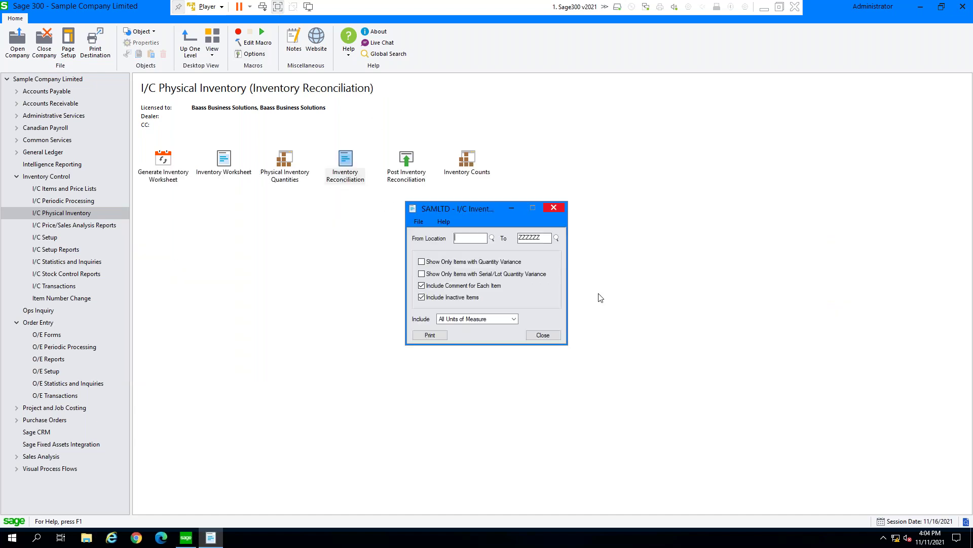
click(421, 262)
click(422, 286)
click(459, 319)
click(452, 332)
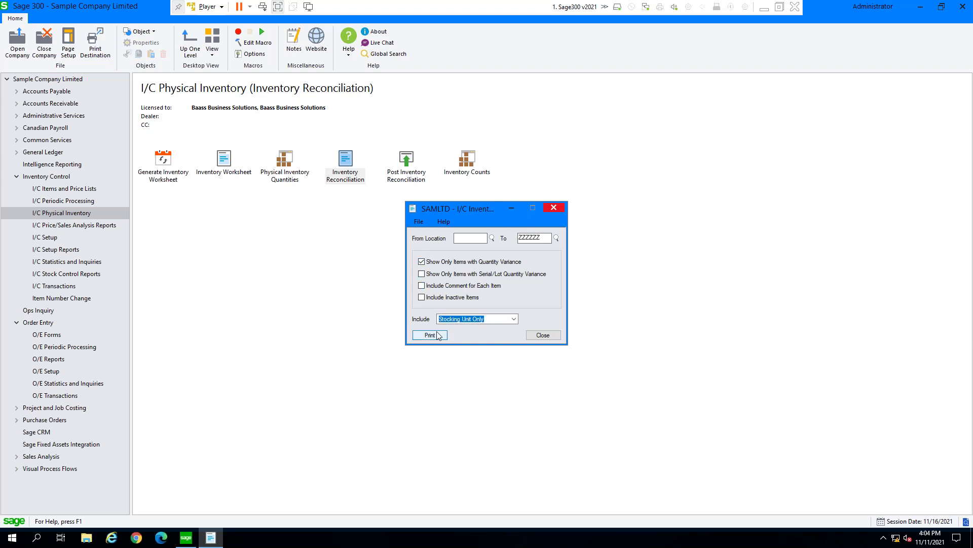
click(791, 185)
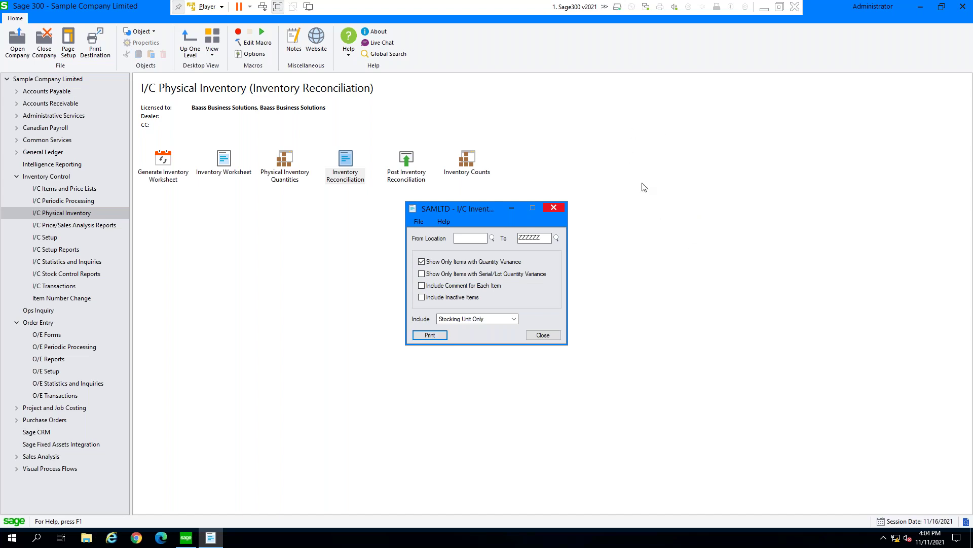
key(Return)
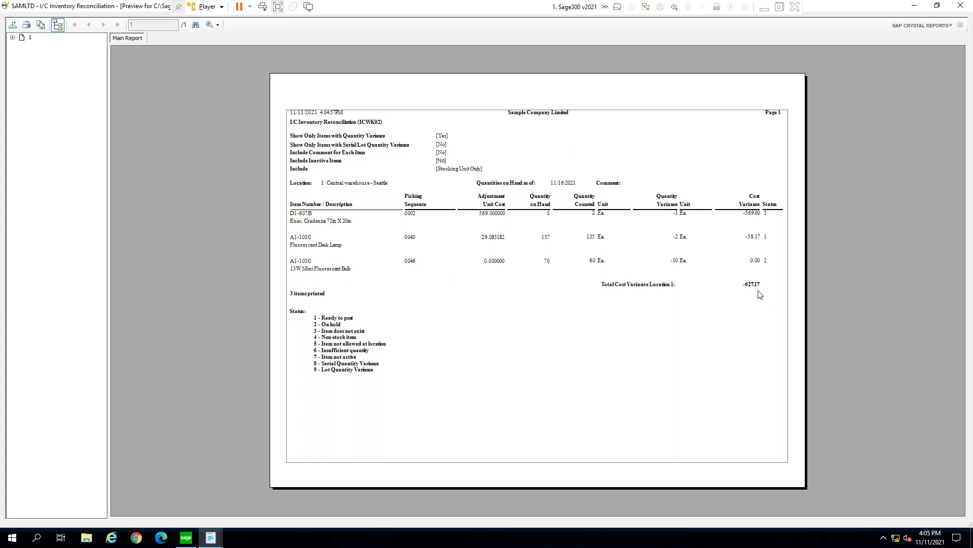
click(960, 6)
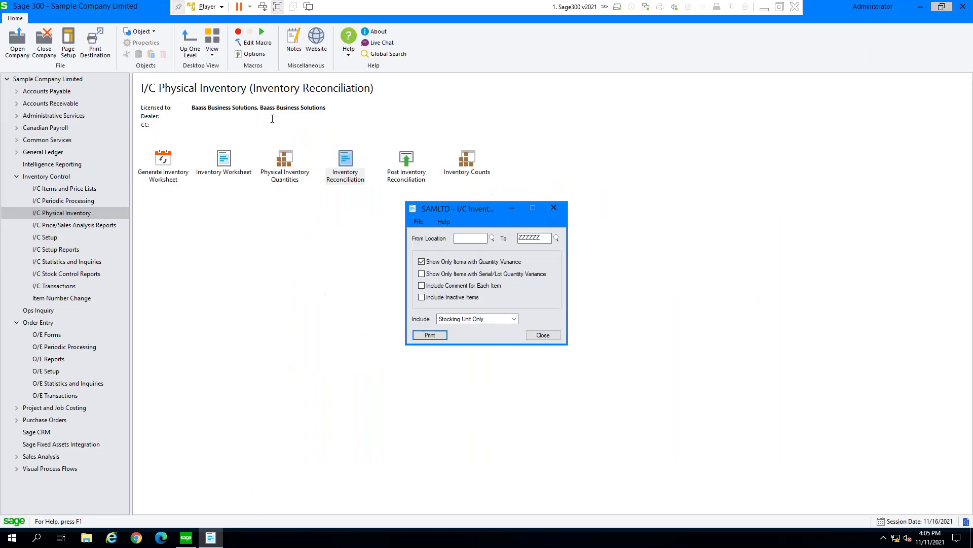
click(559, 203)
Step: Move through Price/Sales Analysis and Statistics and Inquiries to the I/C Stock Control Reports page
click(405, 171)
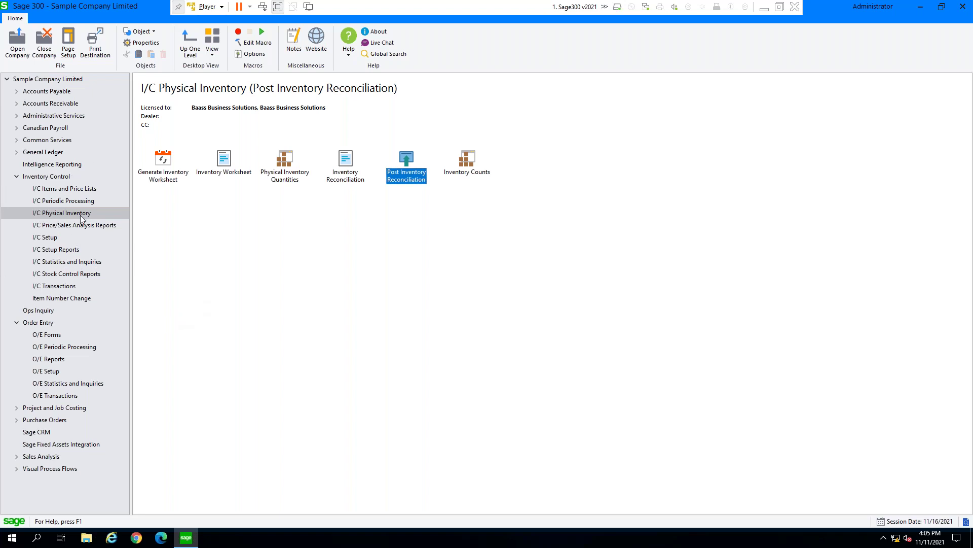
click(93, 227)
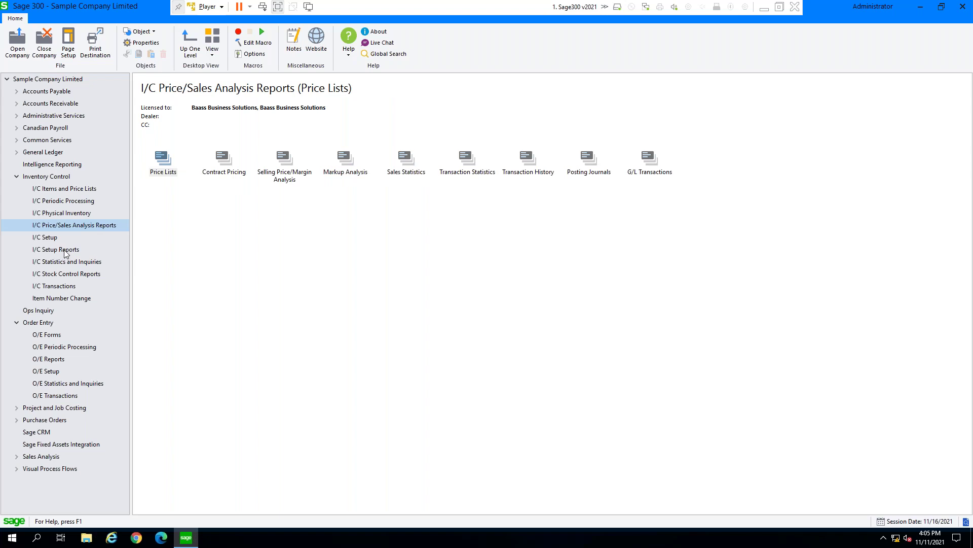
click(75, 262)
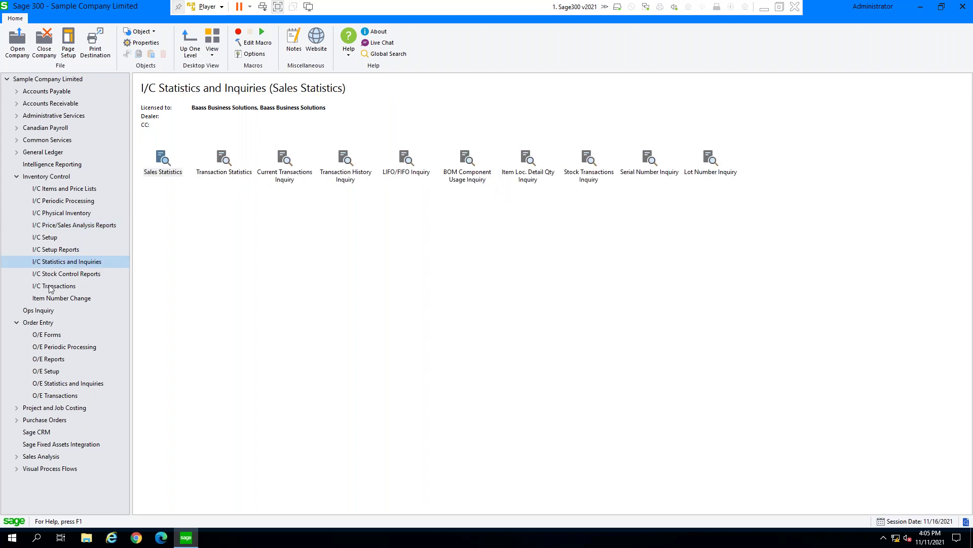
click(85, 274)
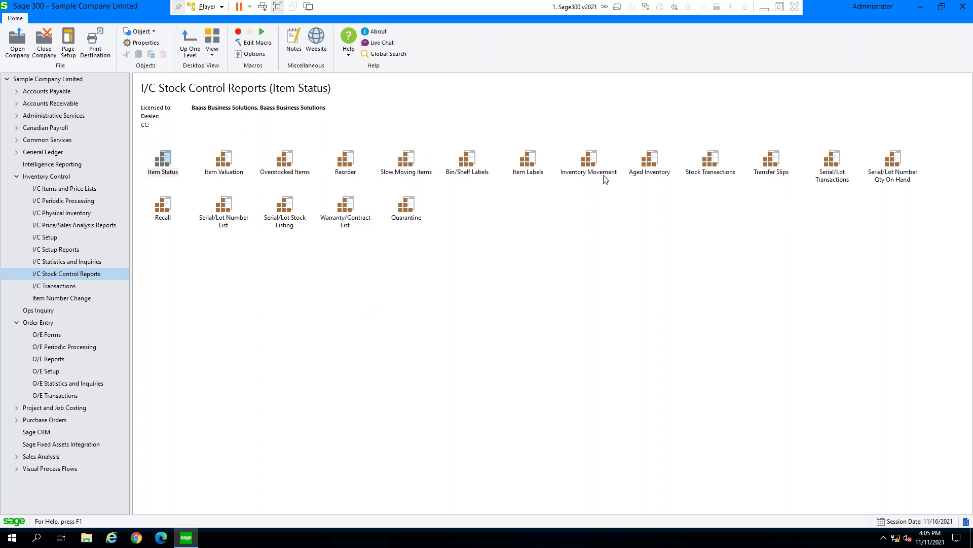
Step: Preview the Inventory Movement report for 01/01/2010 to 11/16/2021 with Separate Locations, then close the preview
click(589, 162)
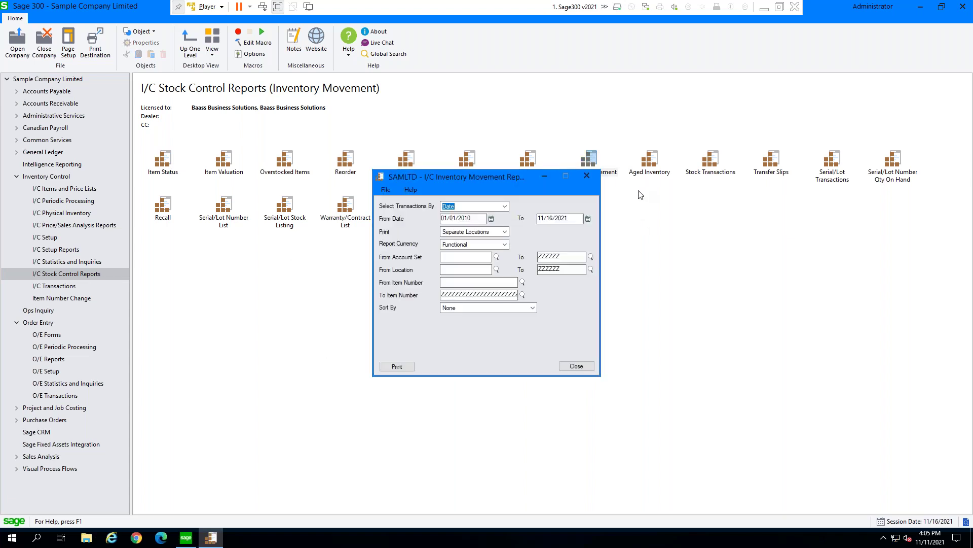
click(395, 367)
key(Return)
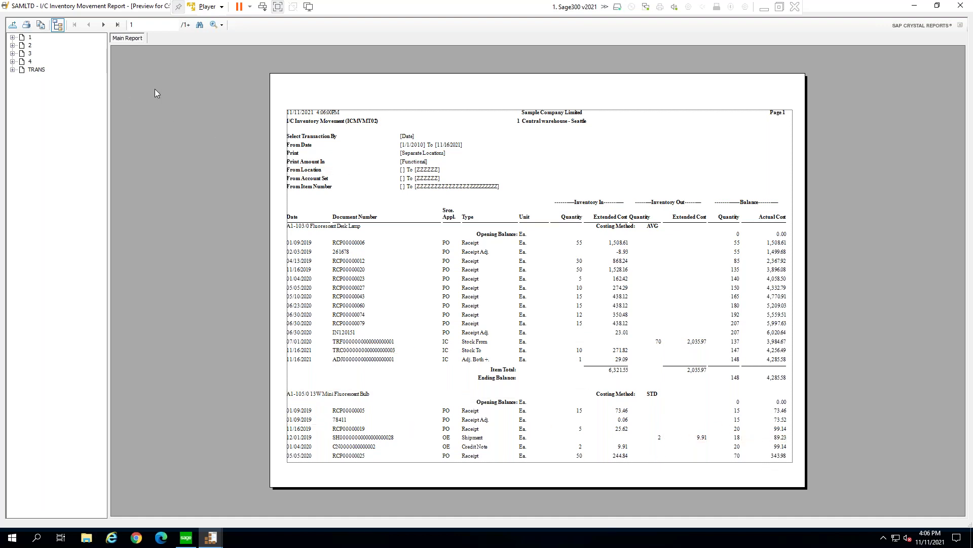
click(960, 6)
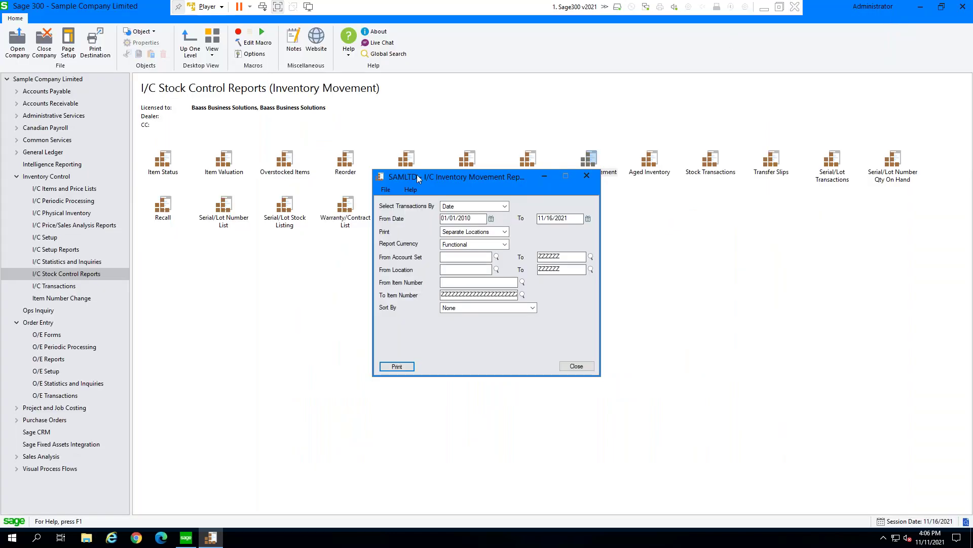
Step: Close the Inventory Movement options and open Item Valuation with the To cutoff date 10/31/2021
click(586, 176)
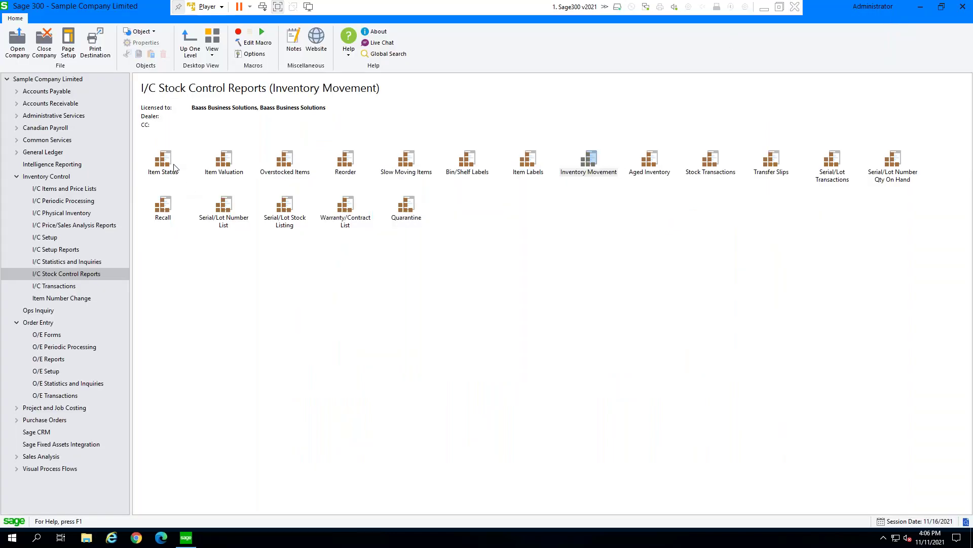
double_click(224, 158)
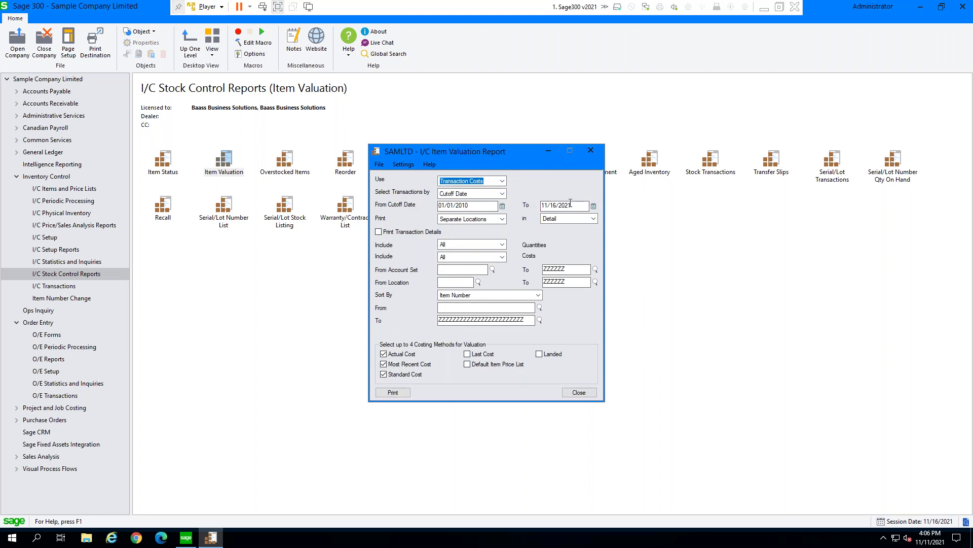
drag(572, 205, 520, 207)
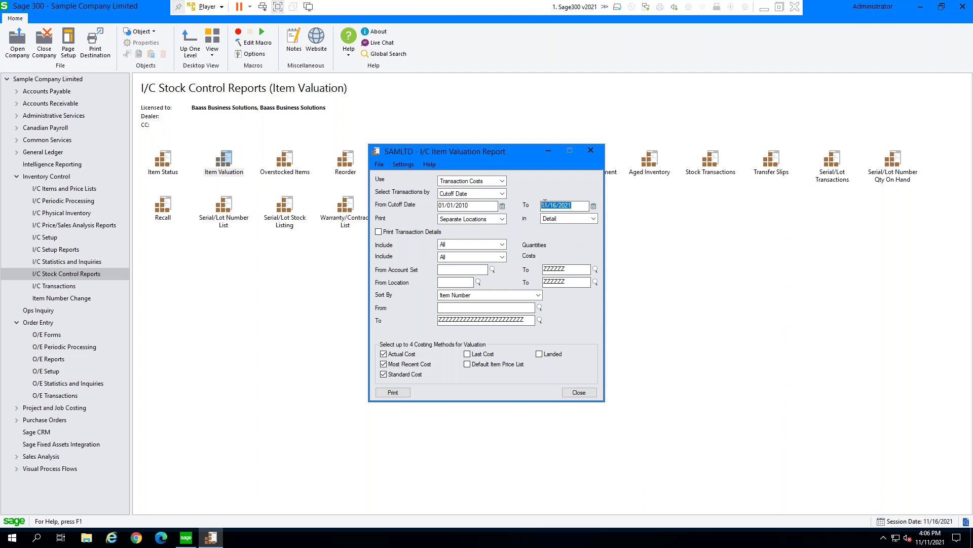
click(593, 206)
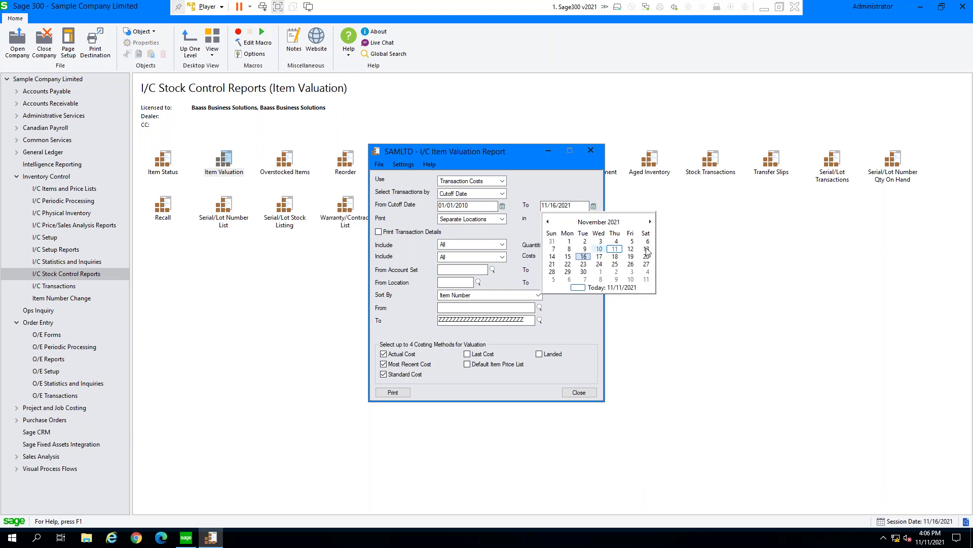
click(552, 243)
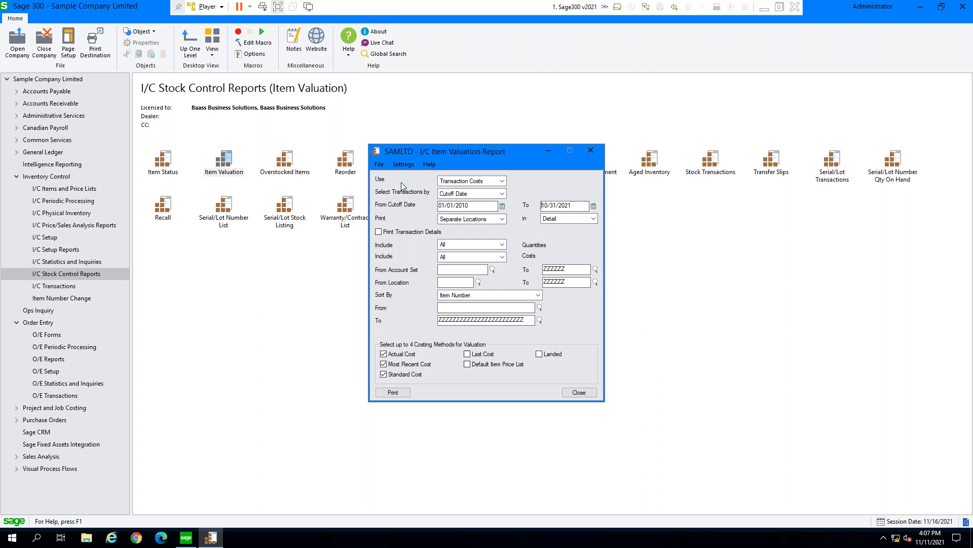
click(501, 181)
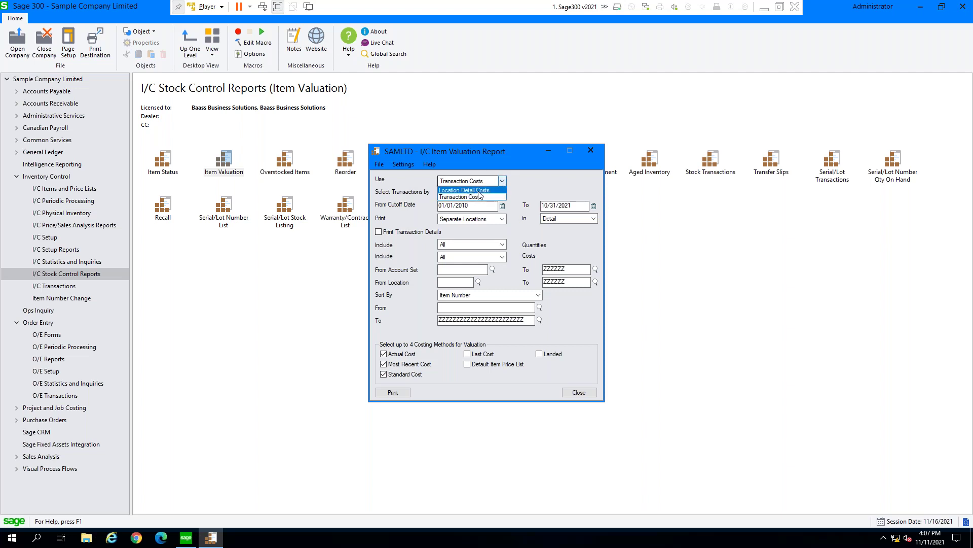
Step: Preview Item Valuation on Location Detail Costs, dropping Most Recent and Standard Cost, adding Default Item Price List
click(480, 190)
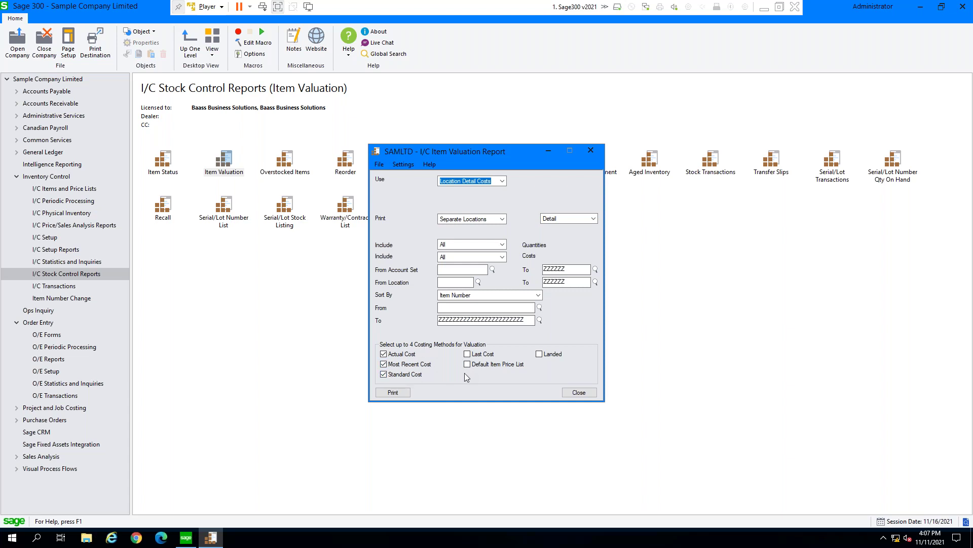
click(384, 364)
click(384, 374)
click(467, 364)
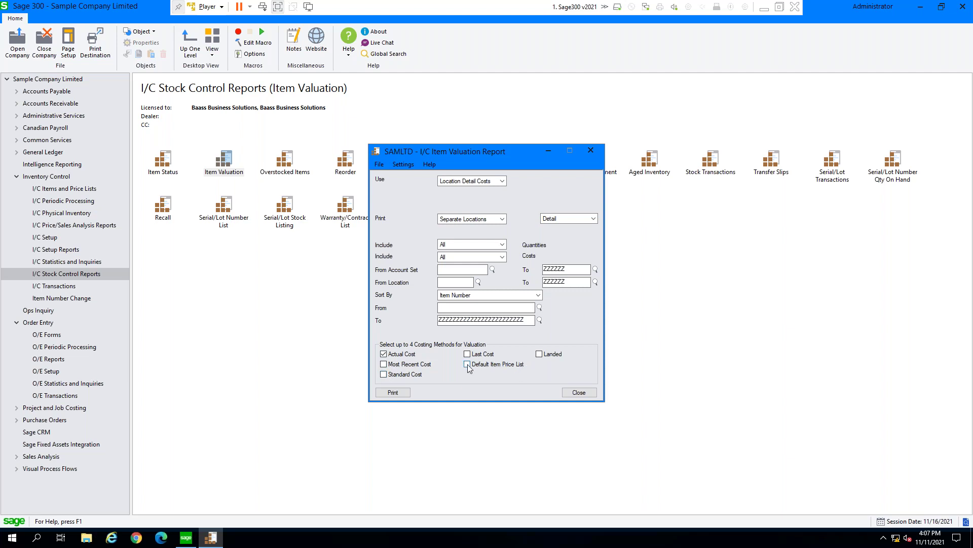
click(404, 394)
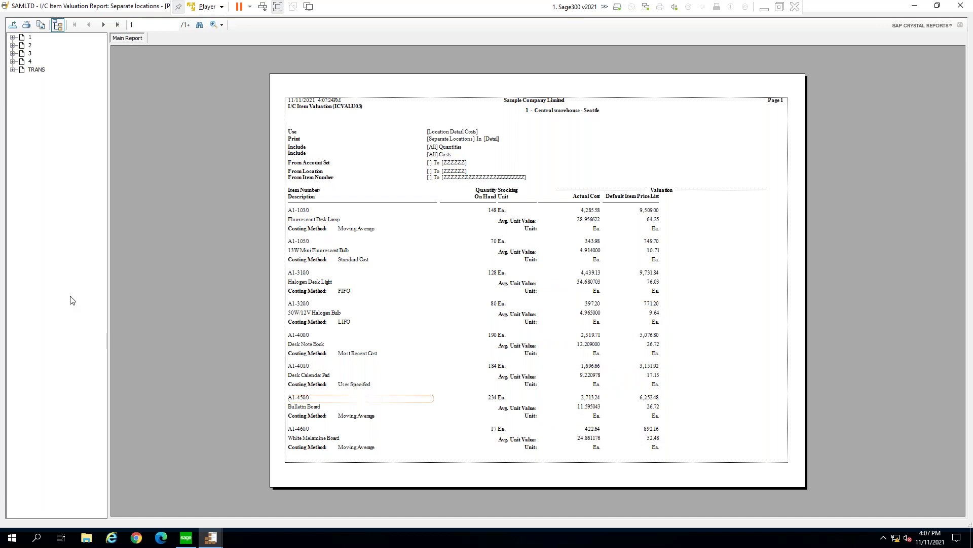
click(961, 6)
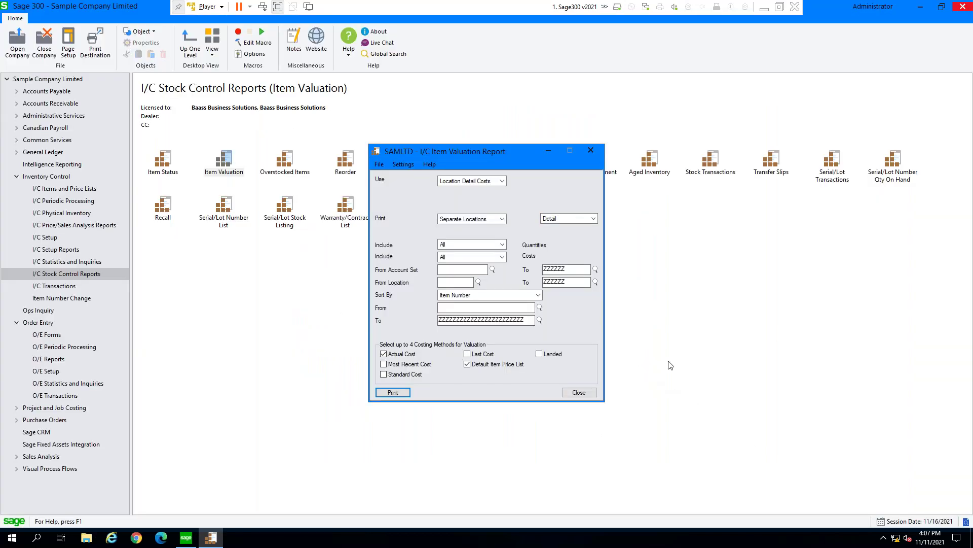
key(Escape)
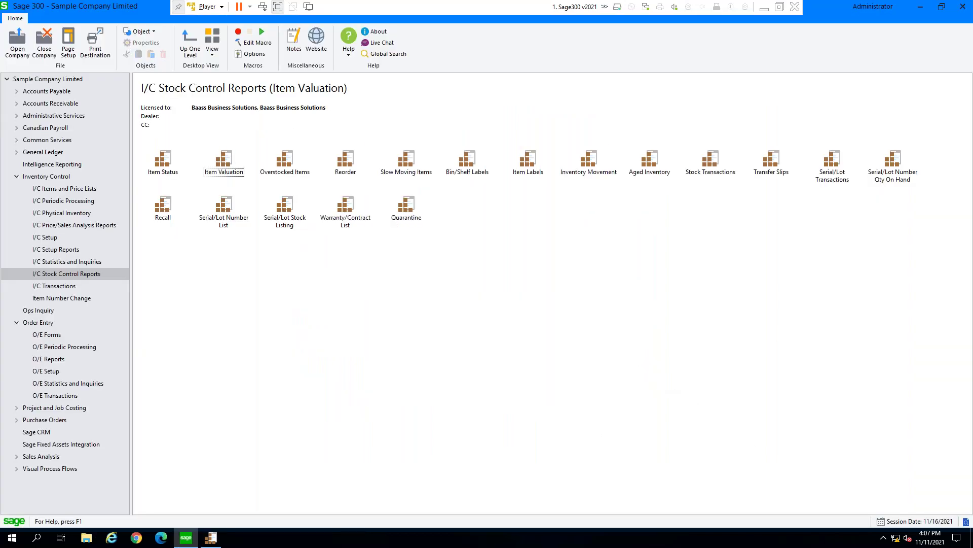